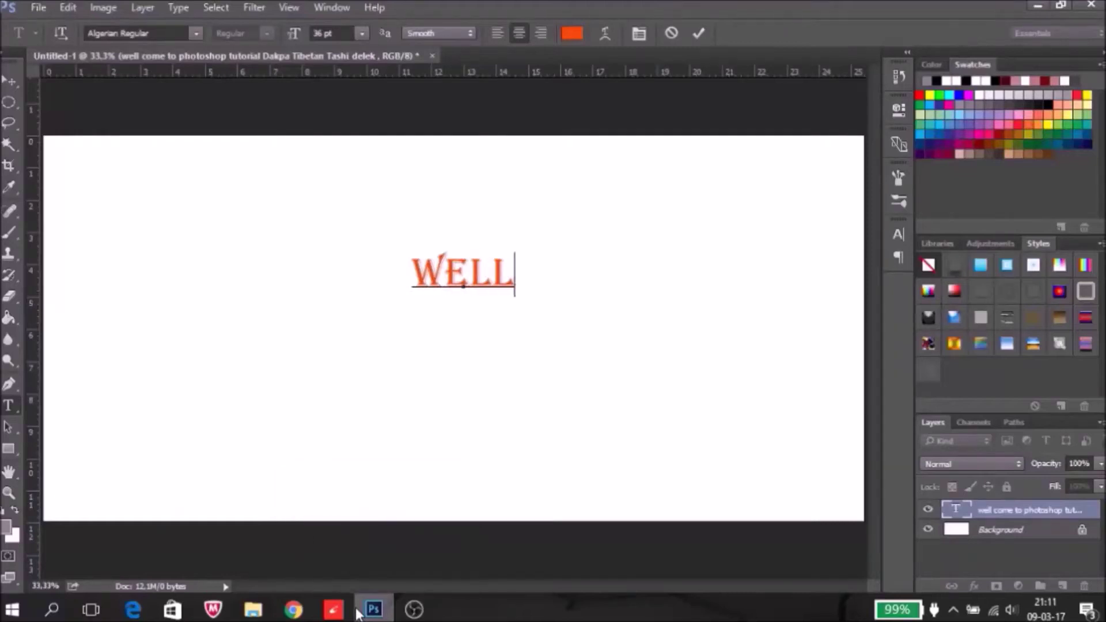
Type the three-line title 'well come to photoshop tutorial', 'Dakpa Tibetan', 'Tashi delek'.
text(to photoshop tuto)
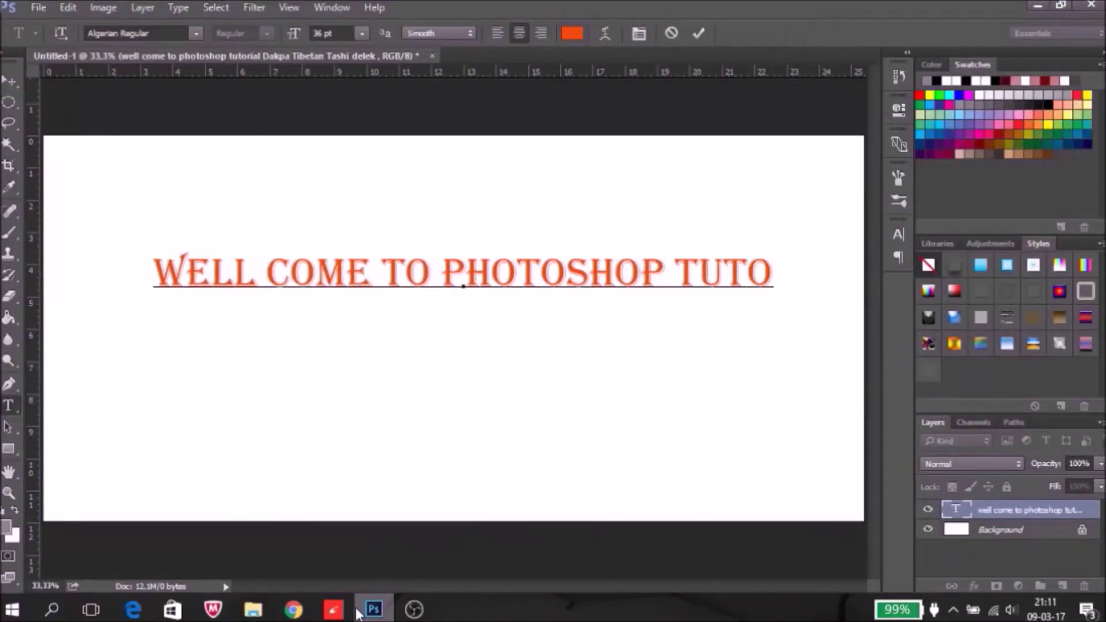
text(rial)
key(Return)
text(Dakpa Tibetan)
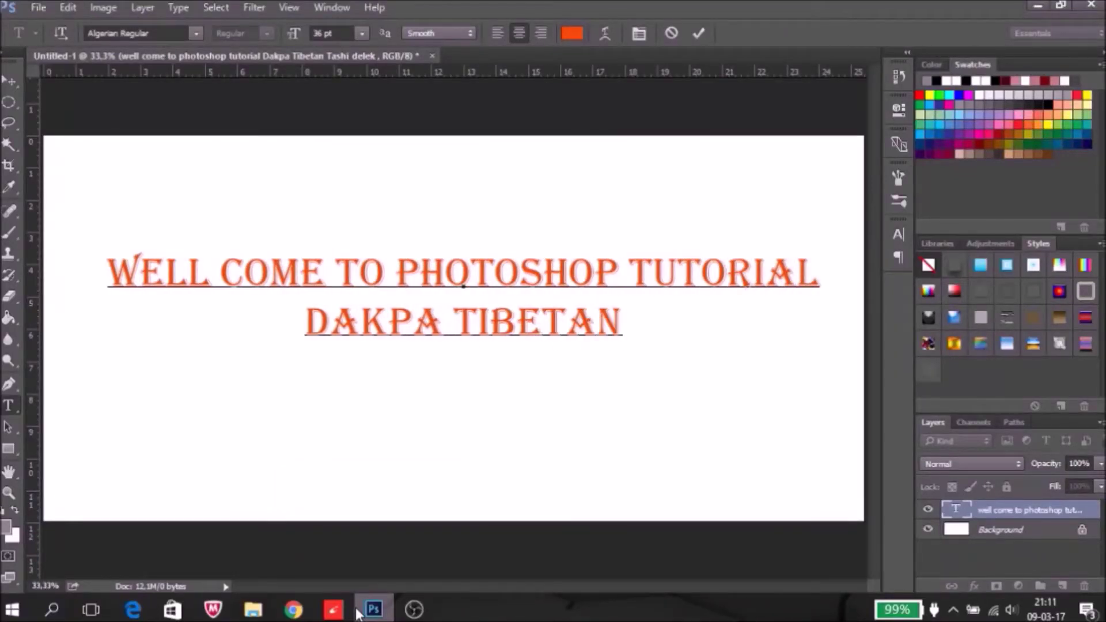
key(Return)
text(Tashi delek)
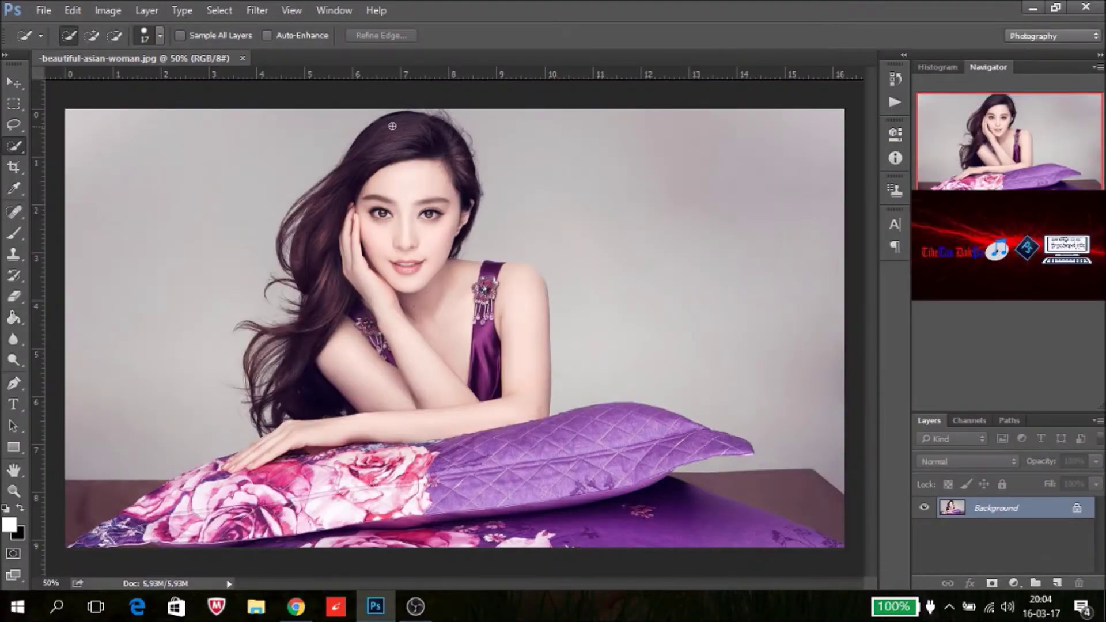
Quick-select the woman's hair, shoulder, arm and hand, subtracting the pink pillow.
drag(374, 124, 510, 317)
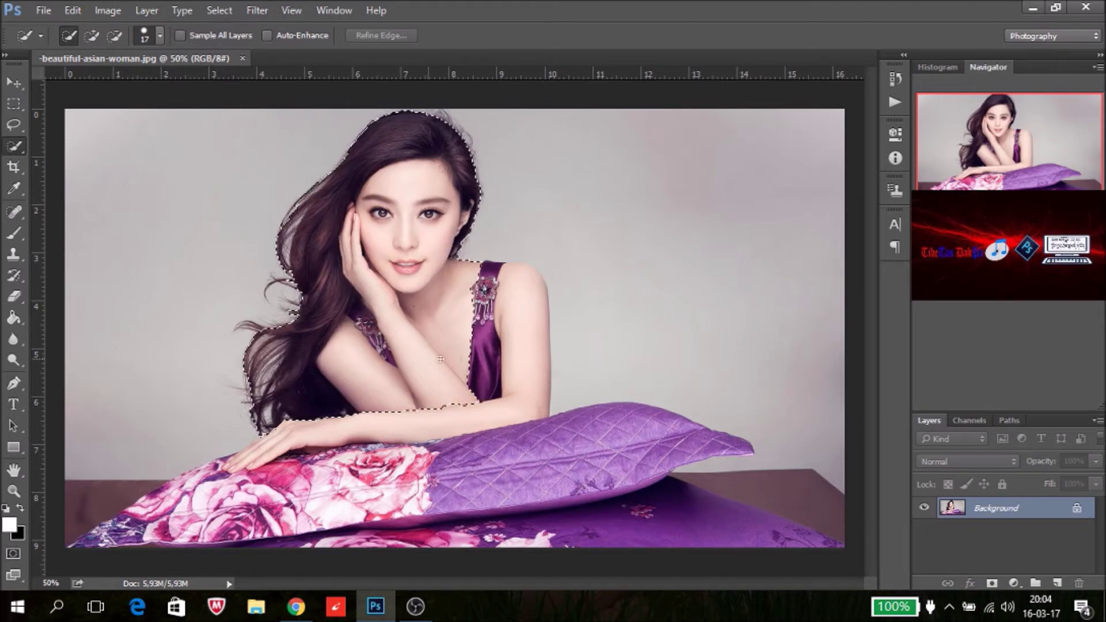
drag(510, 317, 242, 455)
scroll(437, 487, up, 1)
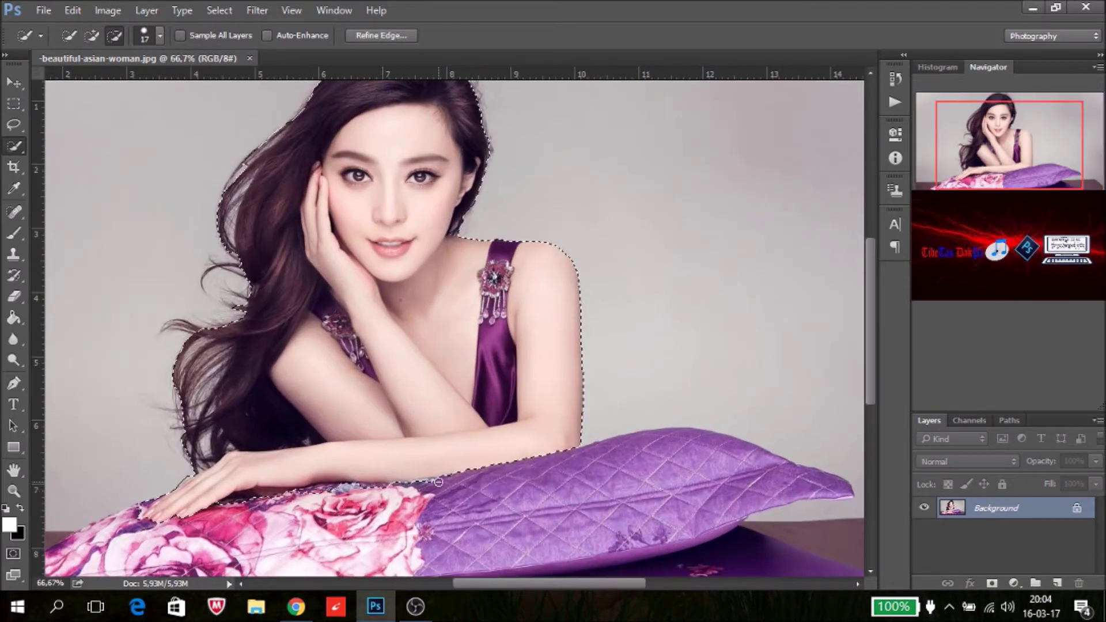
drag(437, 486, 256, 508)
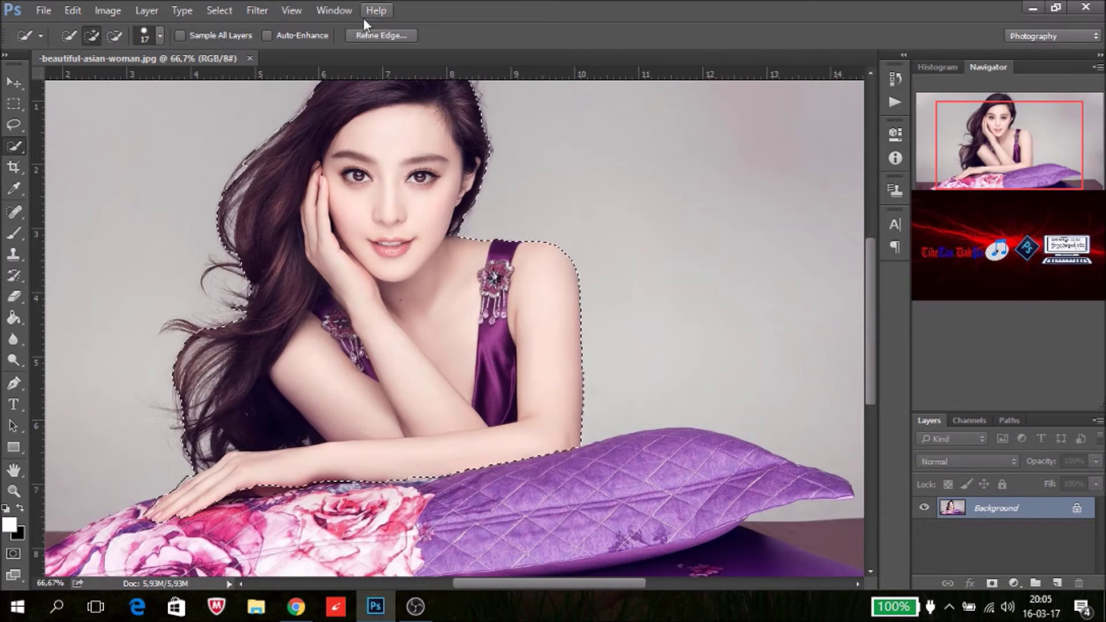
click(381, 35)
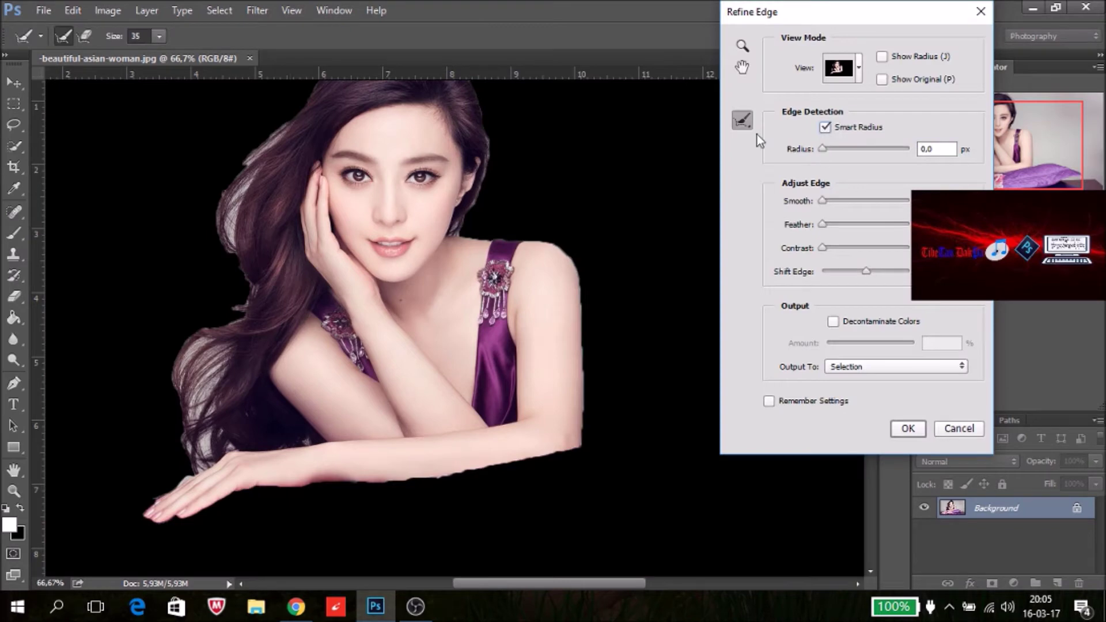
In Refine Edge, set Radius to 0 and brush over the hair and forearm edges.
click(827, 150)
drag(827, 150, 823, 150)
mouse_move(297, 118)
mouse_down()
mouse_move(223, 323)
mouse_move(185, 475)
mouse_up()
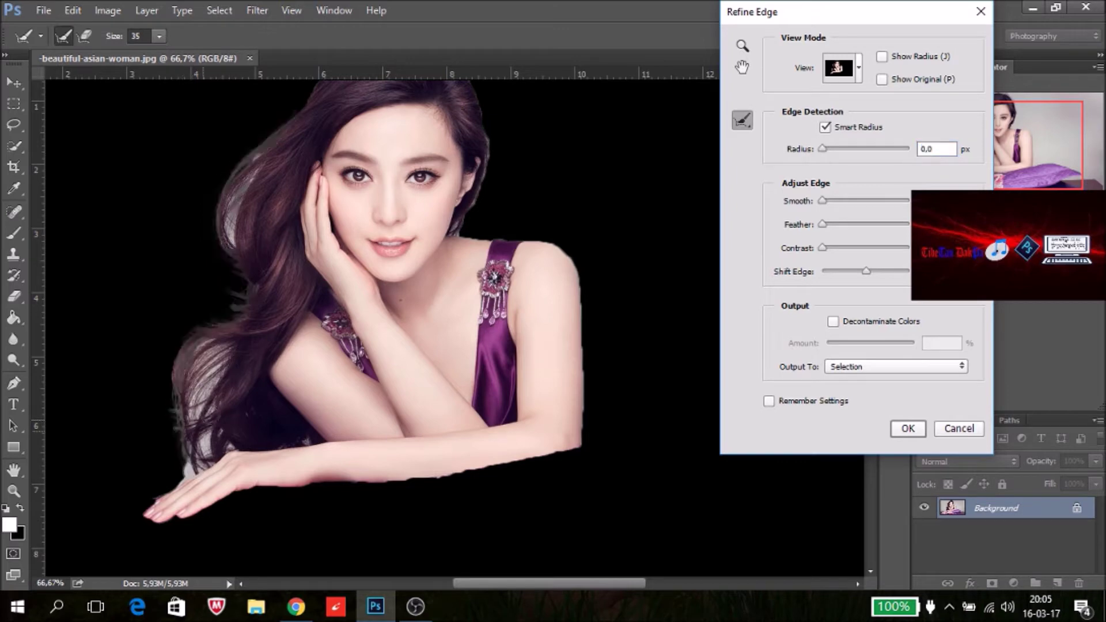
drag(233, 233, 234, 238)
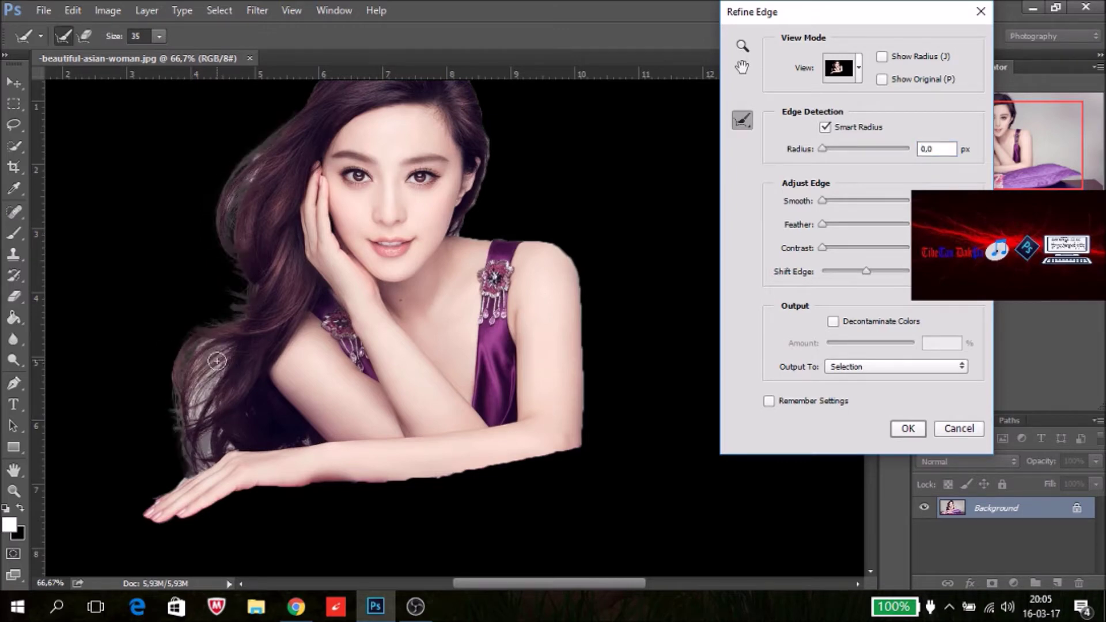
mouse_move(204, 445)
mouse_down()
mouse_move(198, 380)
mouse_move(219, 403)
mouse_up()
drag(207, 366, 173, 486)
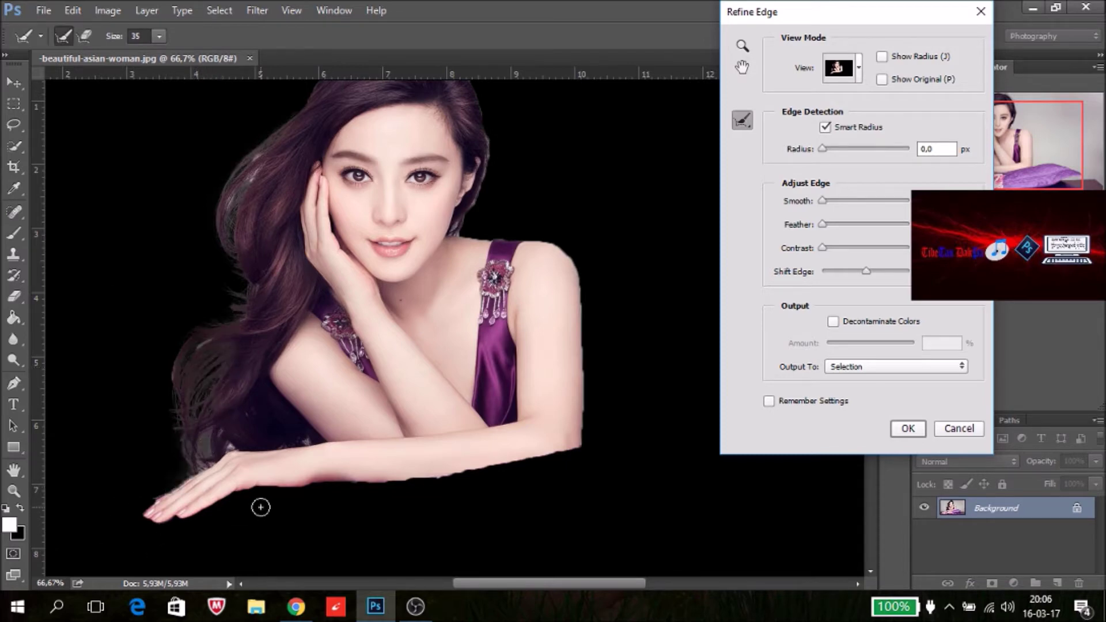
mouse_move(406, 487)
mouse_down()
mouse_move(588, 429)
mouse_move(575, 258)
mouse_up()
drag(467, 231, 485, 121)
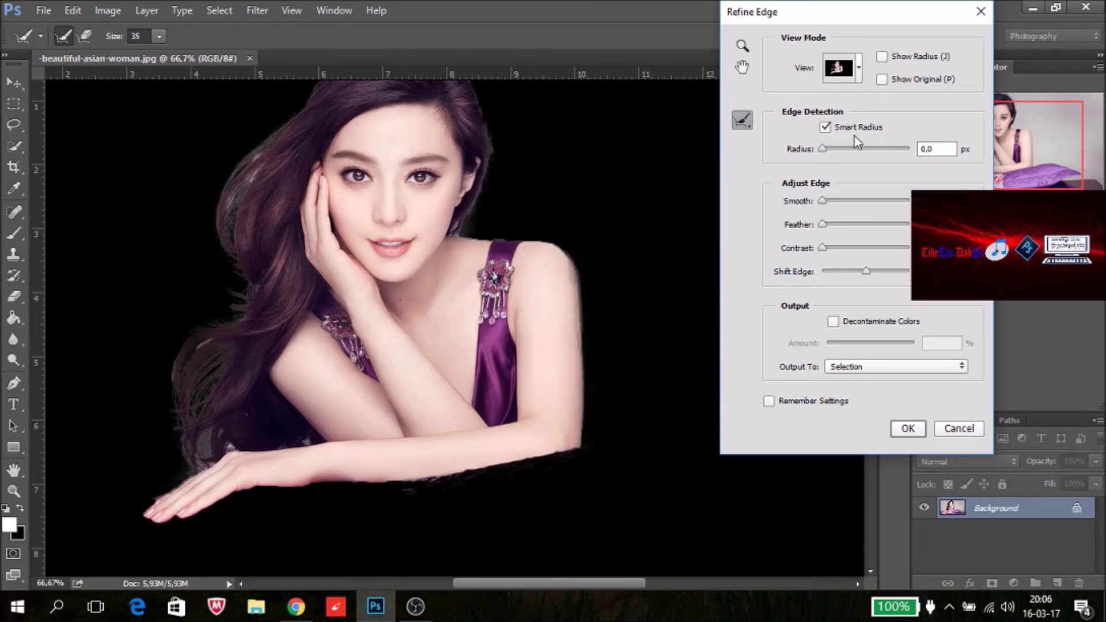
Add slight Smooth and Contrast, apply the refinement, and add a layer mask to Layer 0.
drag(822, 201, 833, 201)
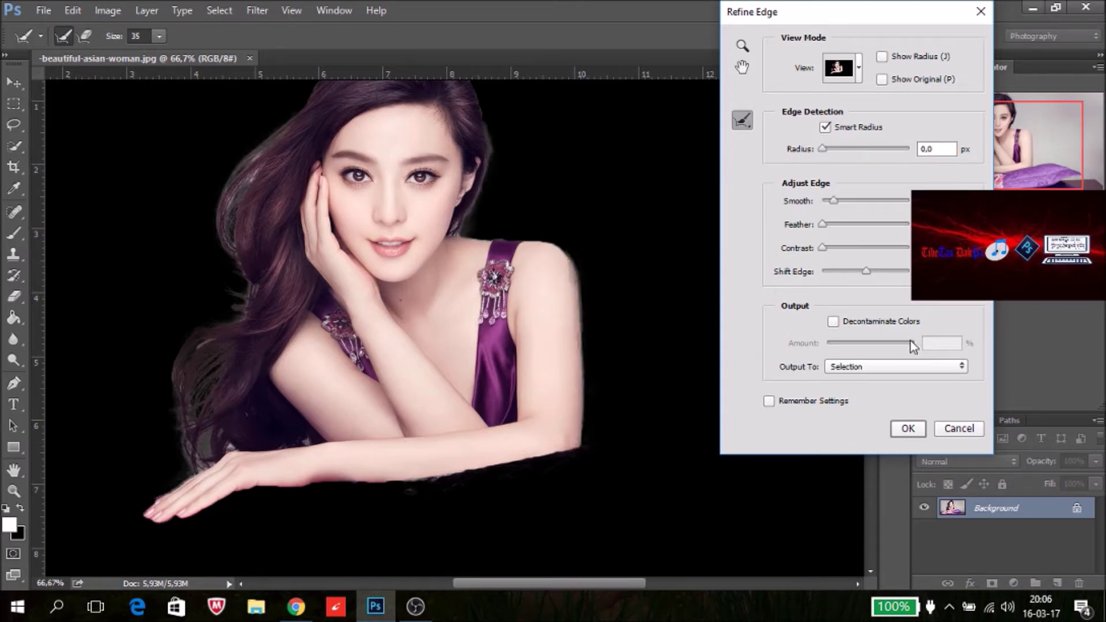
drag(823, 248, 856, 271)
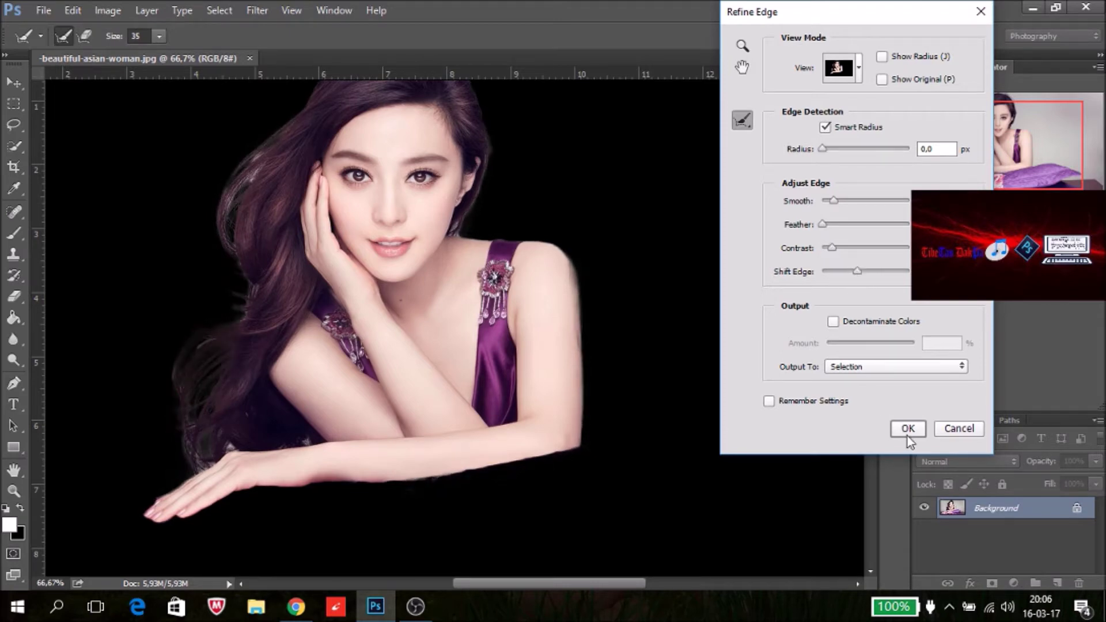
click(907, 429)
click(992, 583)
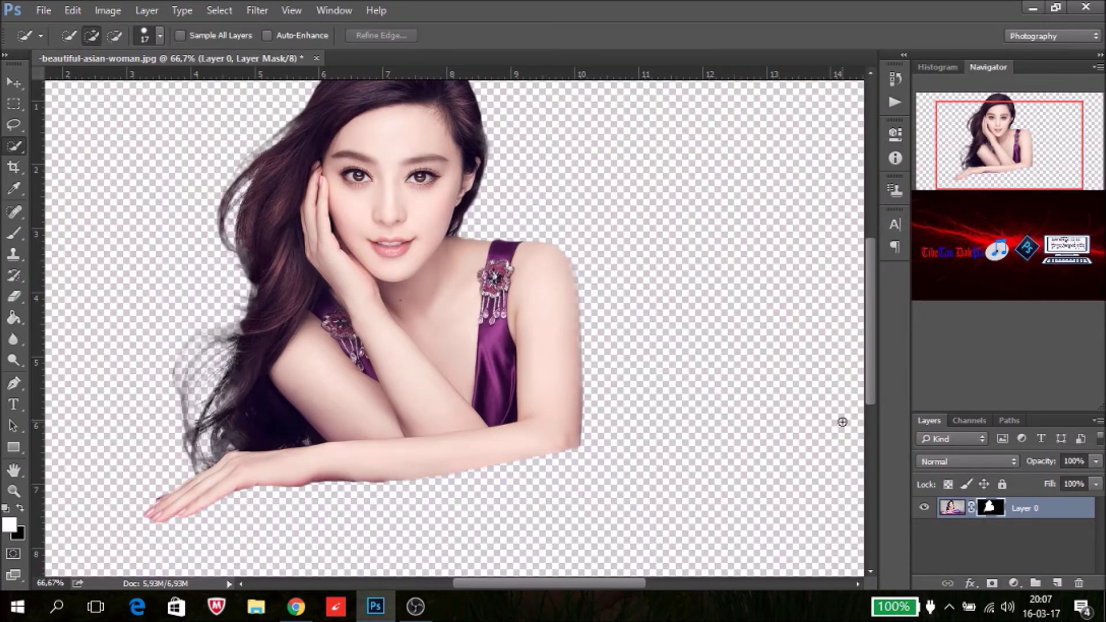
Add a new layer beneath the woman and fill it white with the Paint Bucket.
click(1058, 583)
drag(1013, 508, 1008, 556)
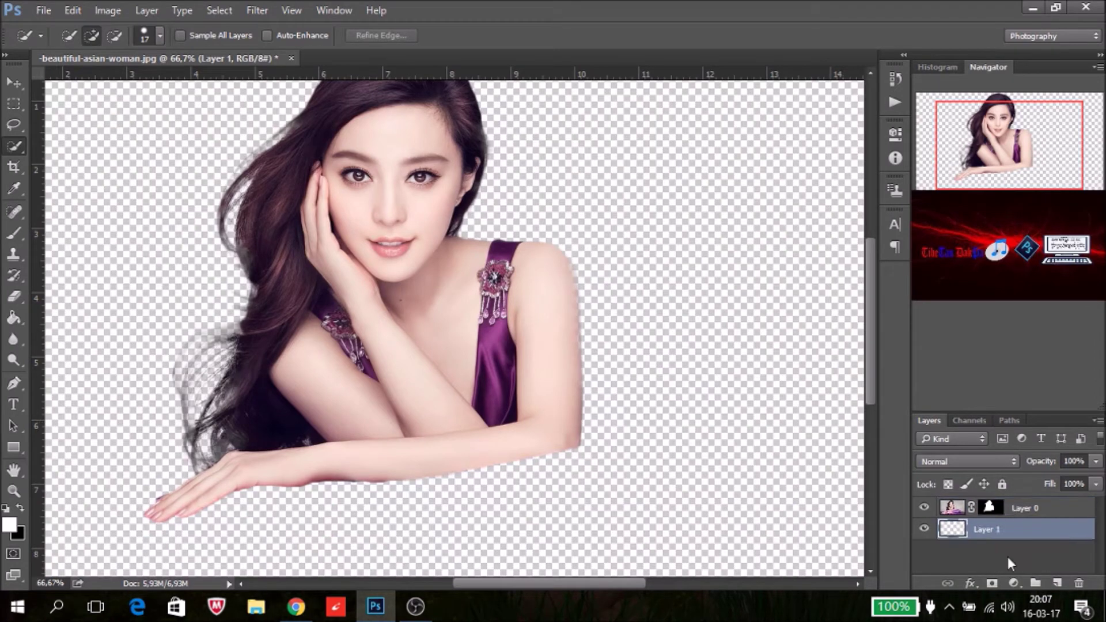
click(15, 318)
click(749, 524)
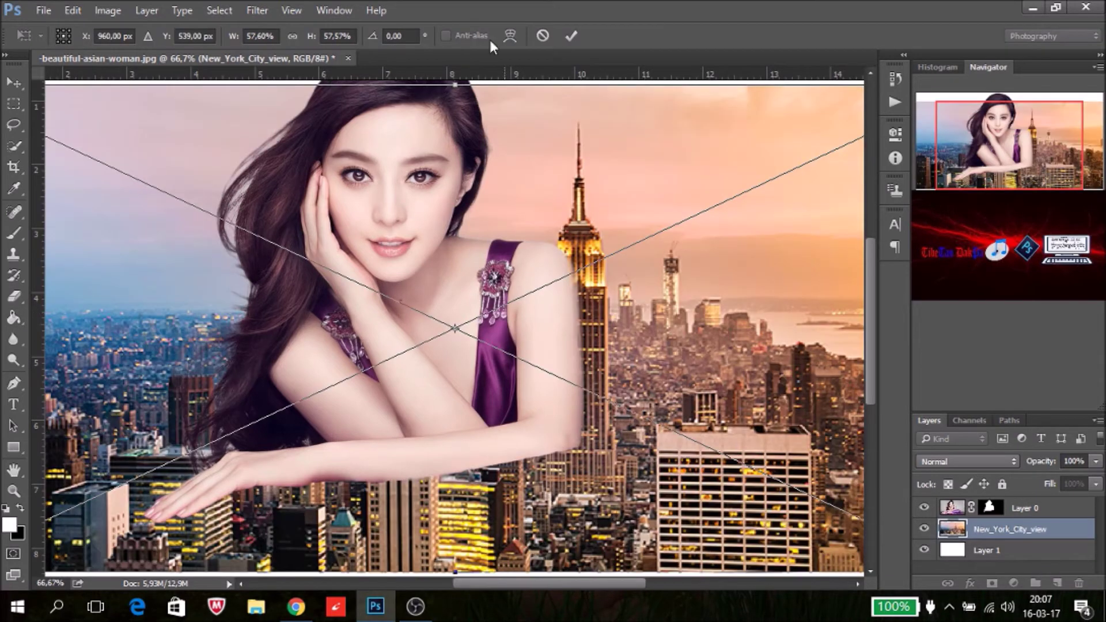
Stretch the New York skyline photo to fill the canvas top to bottom and commit.
drag(456, 87, 459, 81)
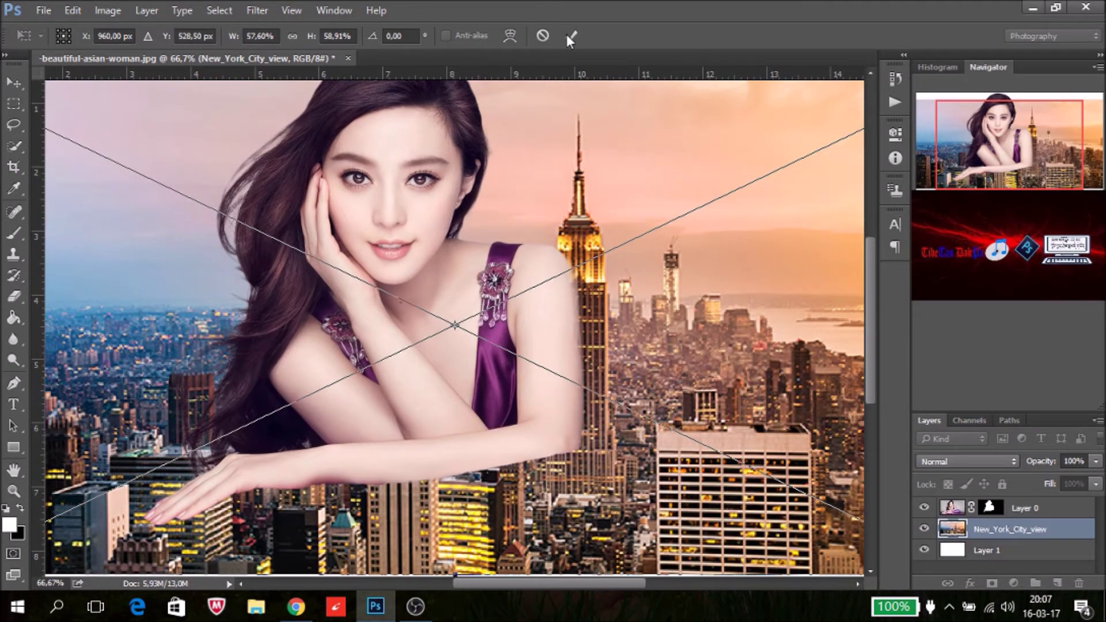
key(ctrl+minus)
drag(458, 138, 455, 109)
drag(455, 511, 462, 547)
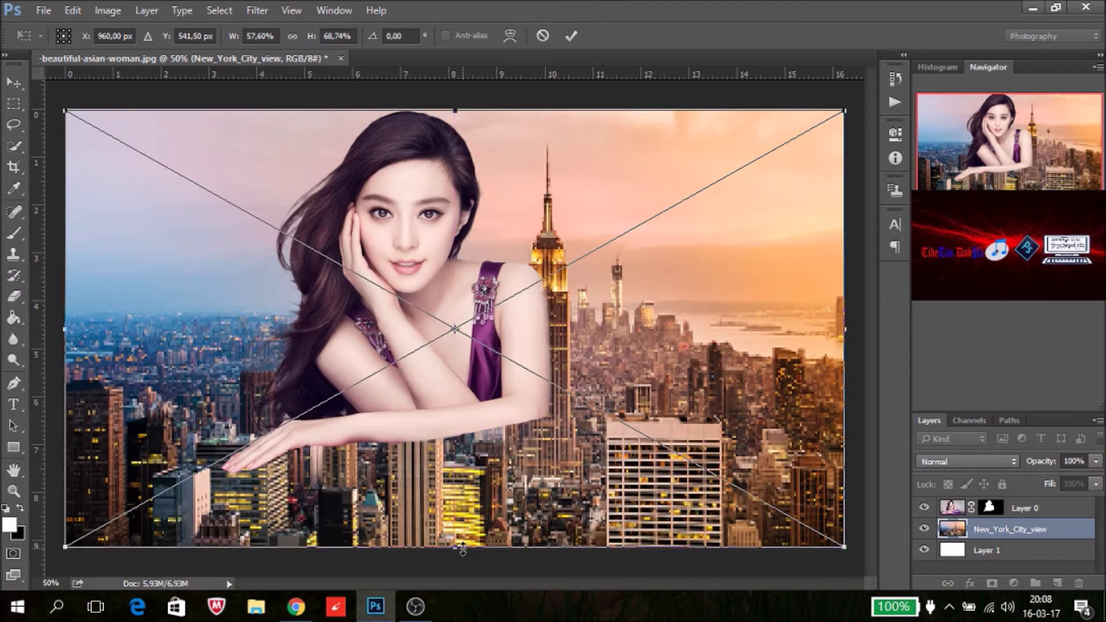
click(571, 36)
click(952, 509)
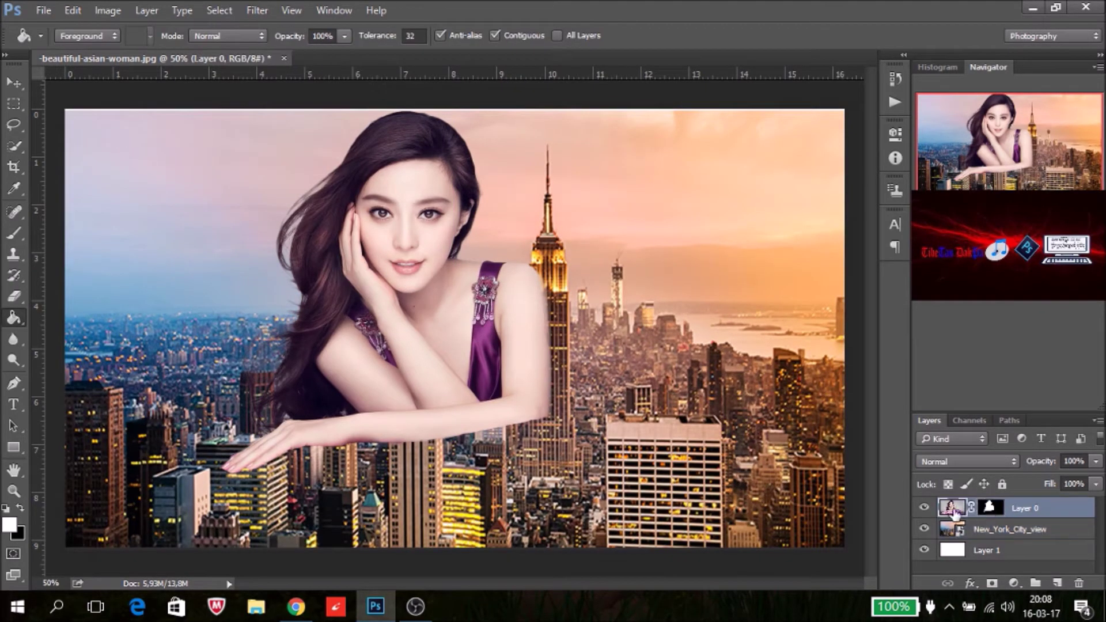
Drag Layer 0 right and down, set its blend mode to Lighten, and toggle the mask link.
key(v)
mouse_move(431, 223)
mouse_down()
mouse_move(549, 291)
mouse_move(540, 350)
mouse_up()
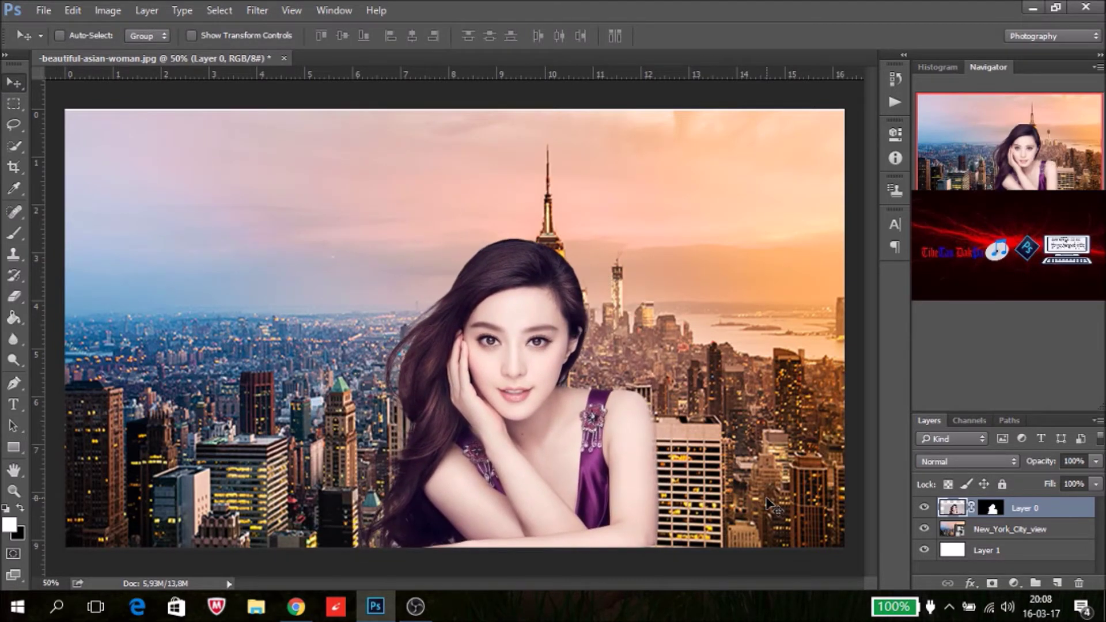
click(974, 462)
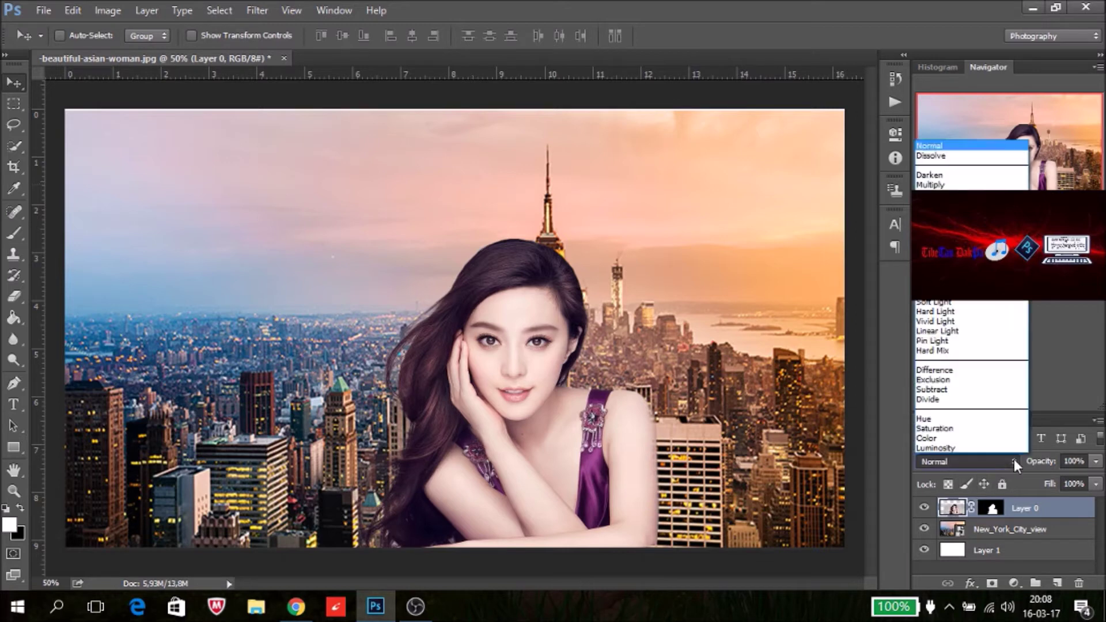
click(957, 251)
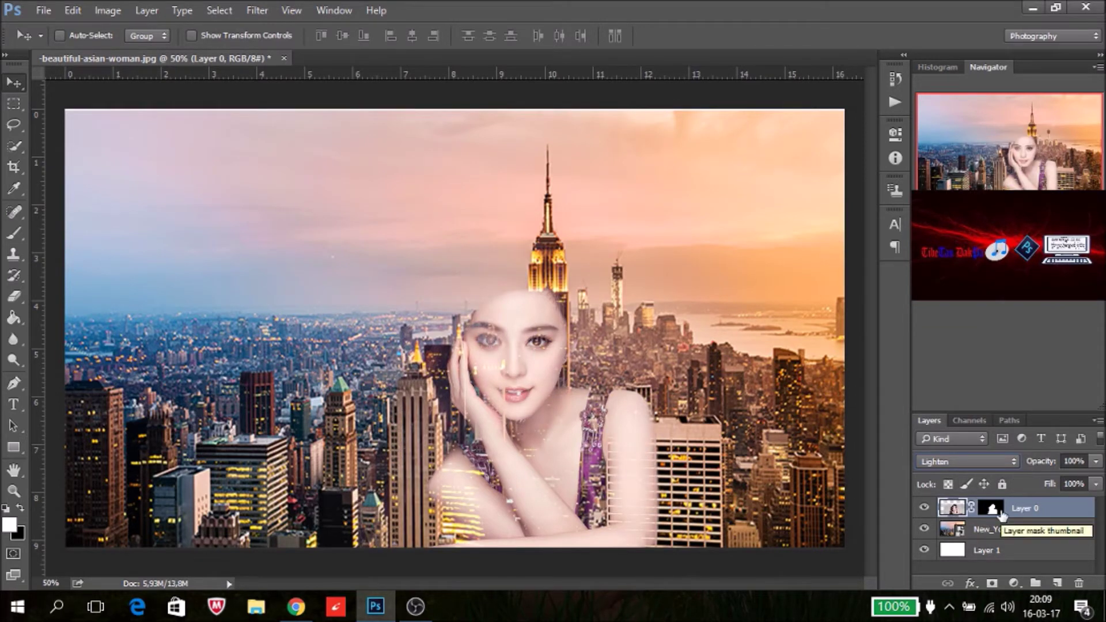
click(970, 509)
click(971, 508)
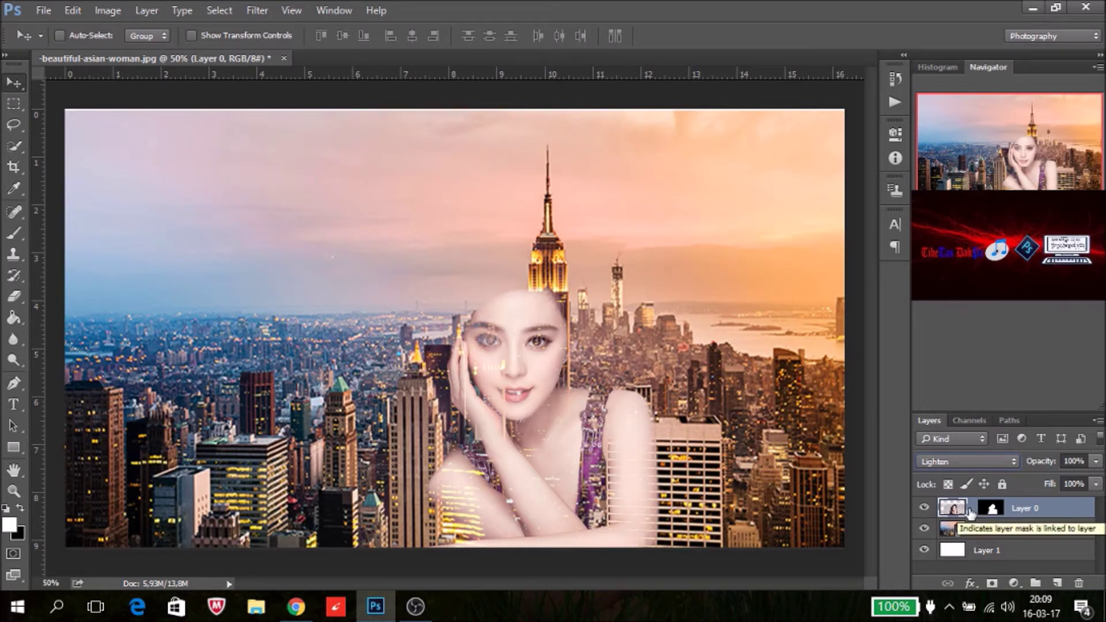
Copy the woman's mask onto the skyline layer and transform it taller, wider and lower.
click(994, 509)
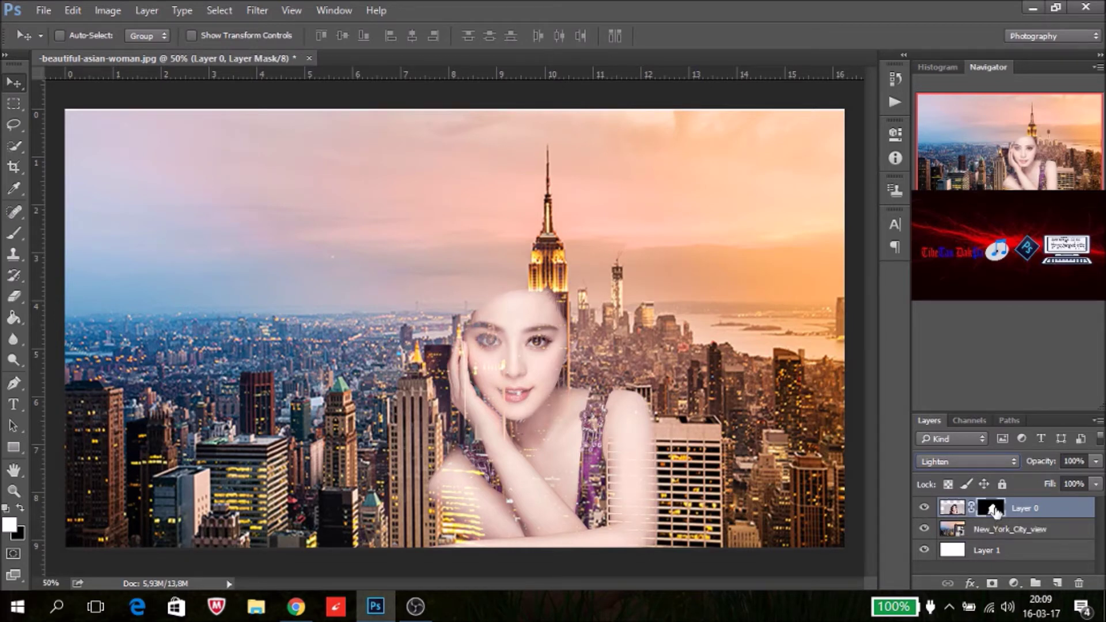
drag(995, 509, 991, 529)
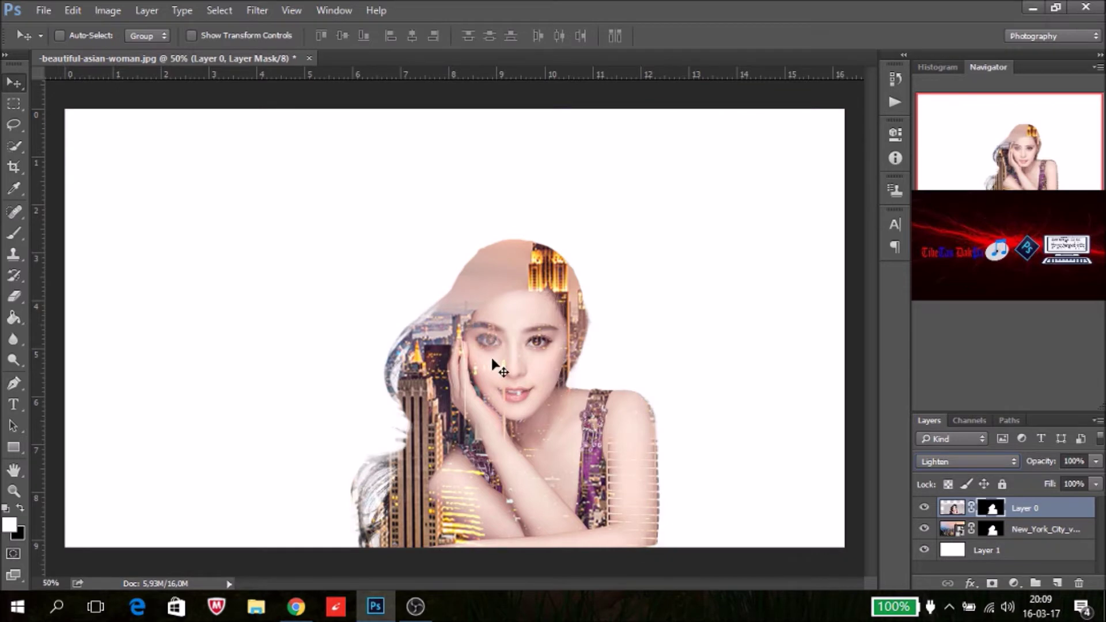
click(993, 531)
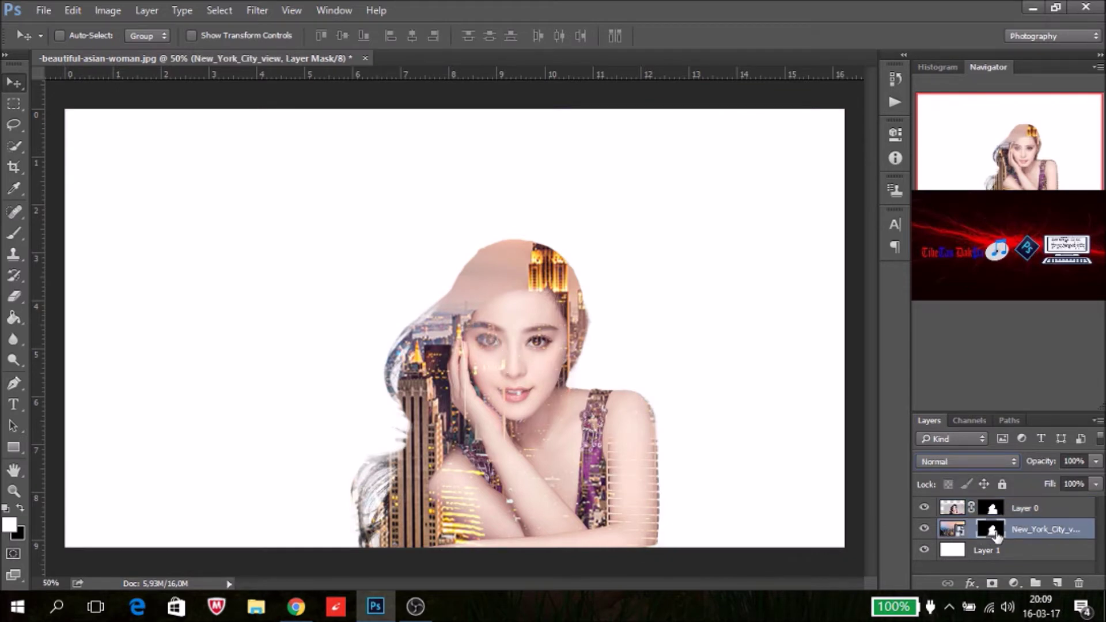
key(ctrl+t)
mouse_move(547, 309)
mouse_down()
mouse_move(552, 288)
mouse_move(549, 300)
mouse_up()
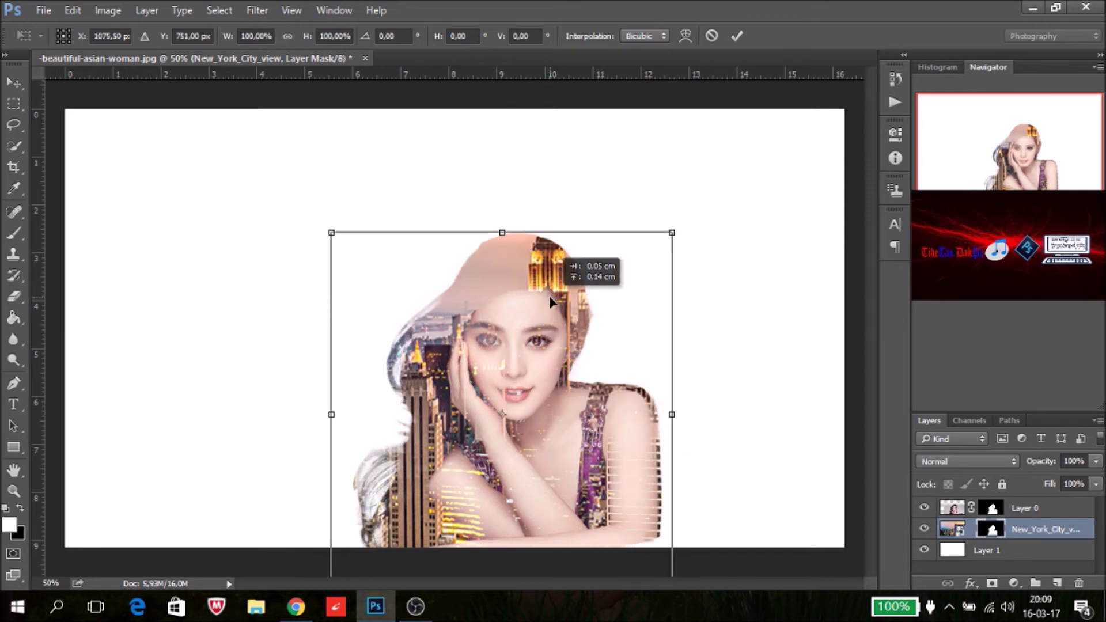
drag(502, 234, 529, 111)
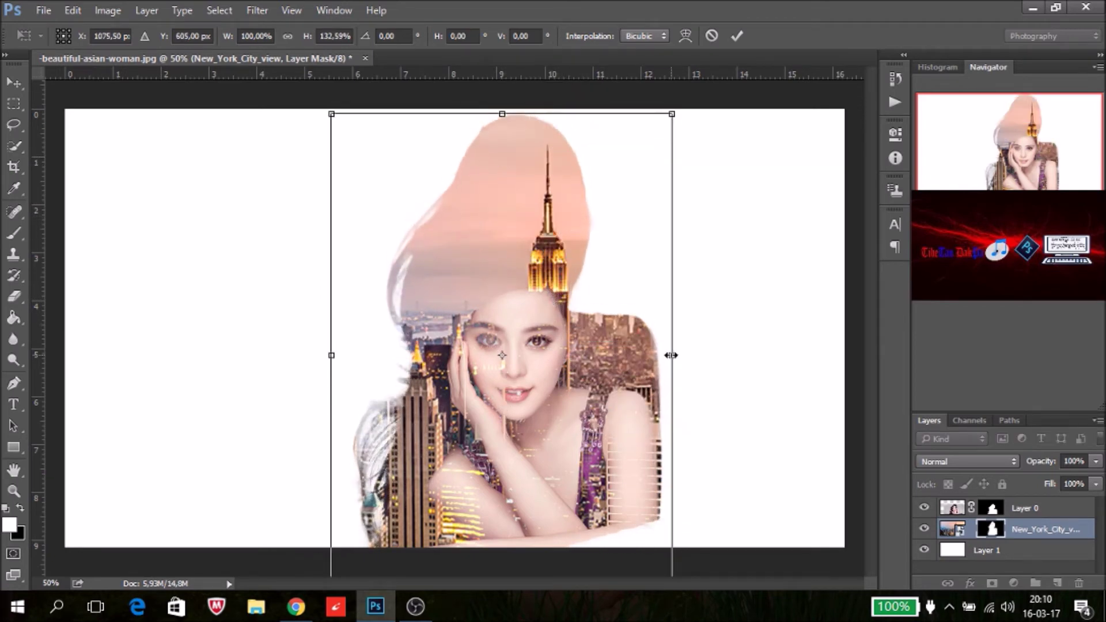
drag(672, 355, 741, 355)
drag(331, 355, 296, 356)
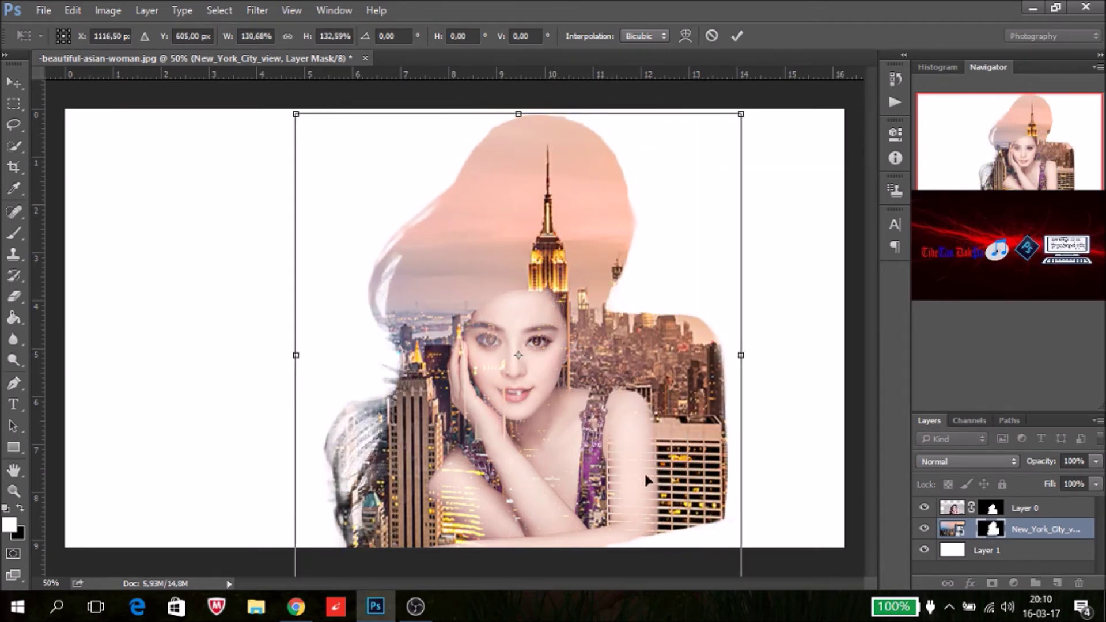
drag(686, 392, 676, 428)
click(737, 36)
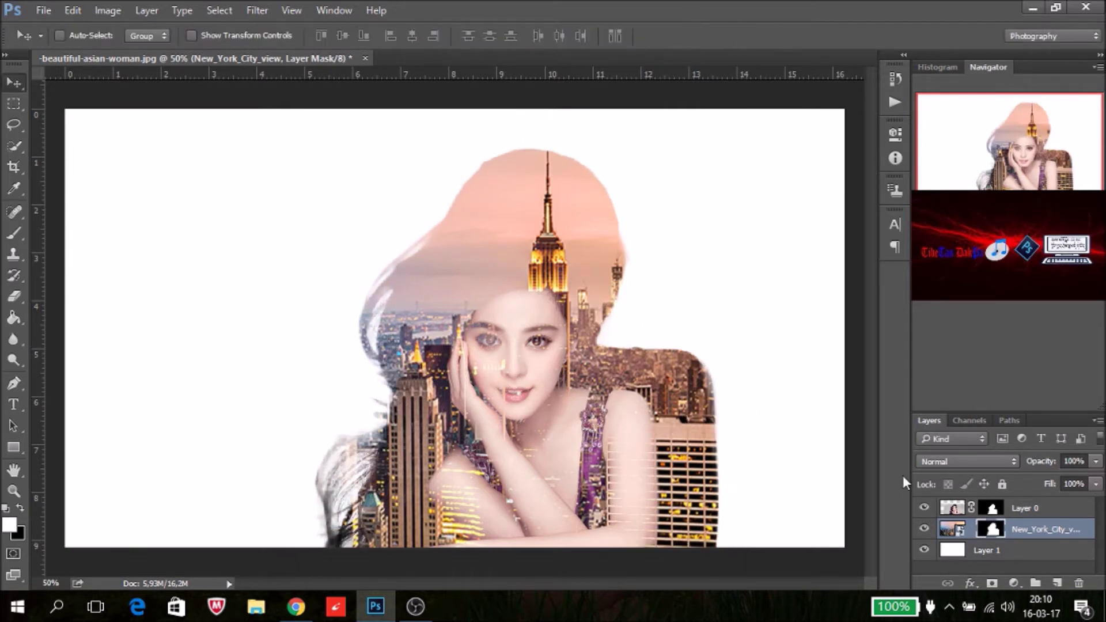
Scale the New_York_City_view photo up from its top-right corner and commit.
click(952, 510)
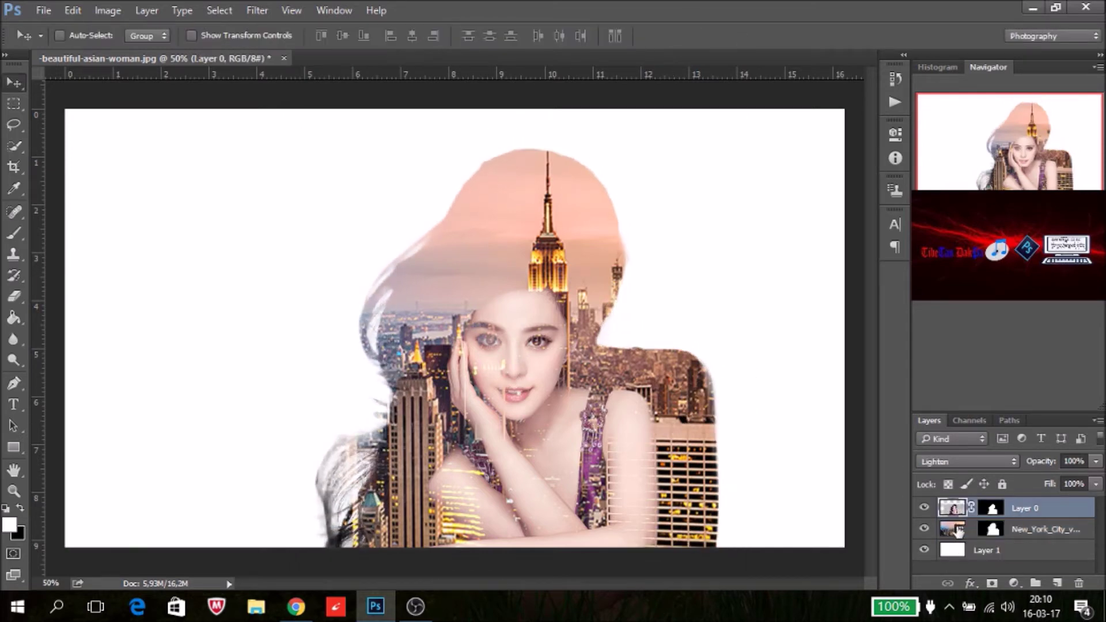
click(951, 530)
click(1008, 460)
click(951, 508)
click(956, 535)
key(ctrl+t)
mouse_move(843, 111)
mouse_down()
mouse_move(830, 64)
mouse_move(834, 118)
mouse_up()
click(571, 36)
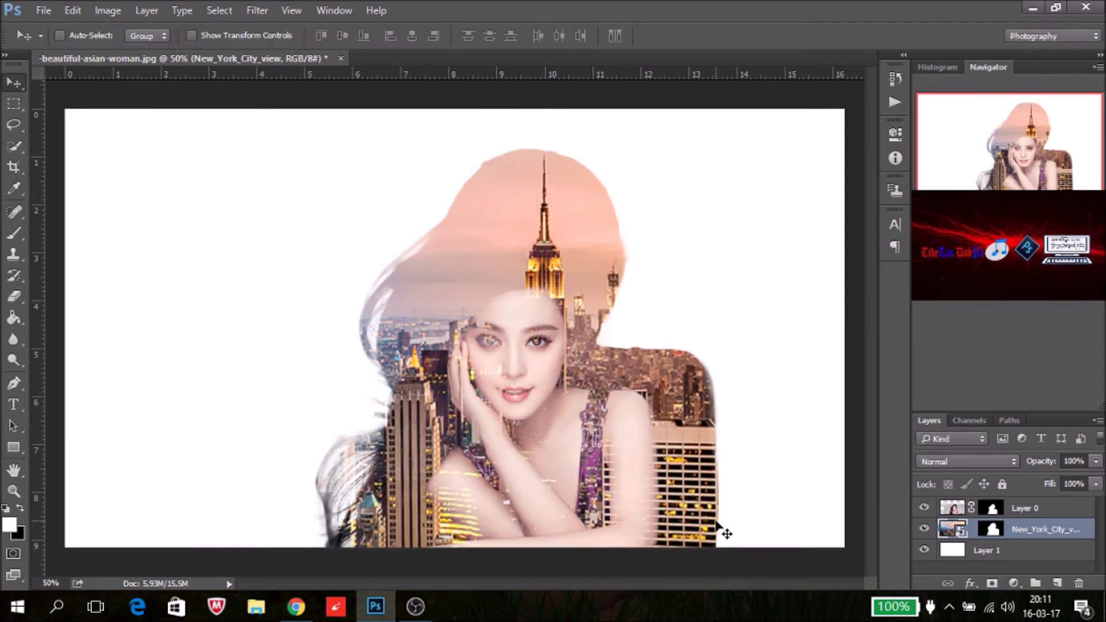
Free Transform the city layer's mask larger and wider, shift it right and down, and commit.
click(1000, 530)
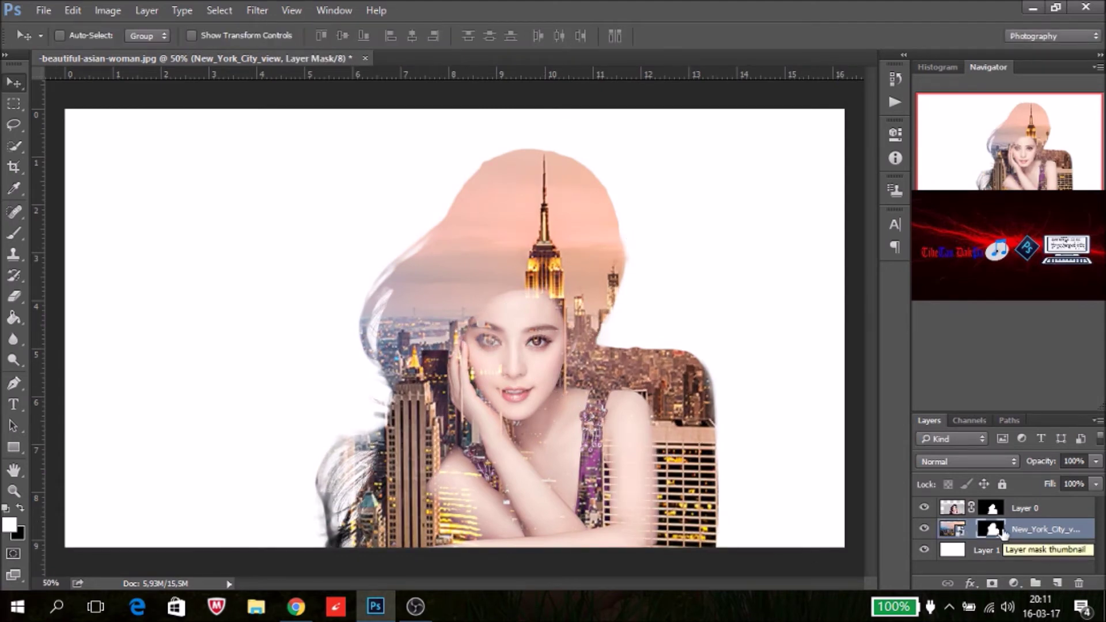
key(ctrl+t)
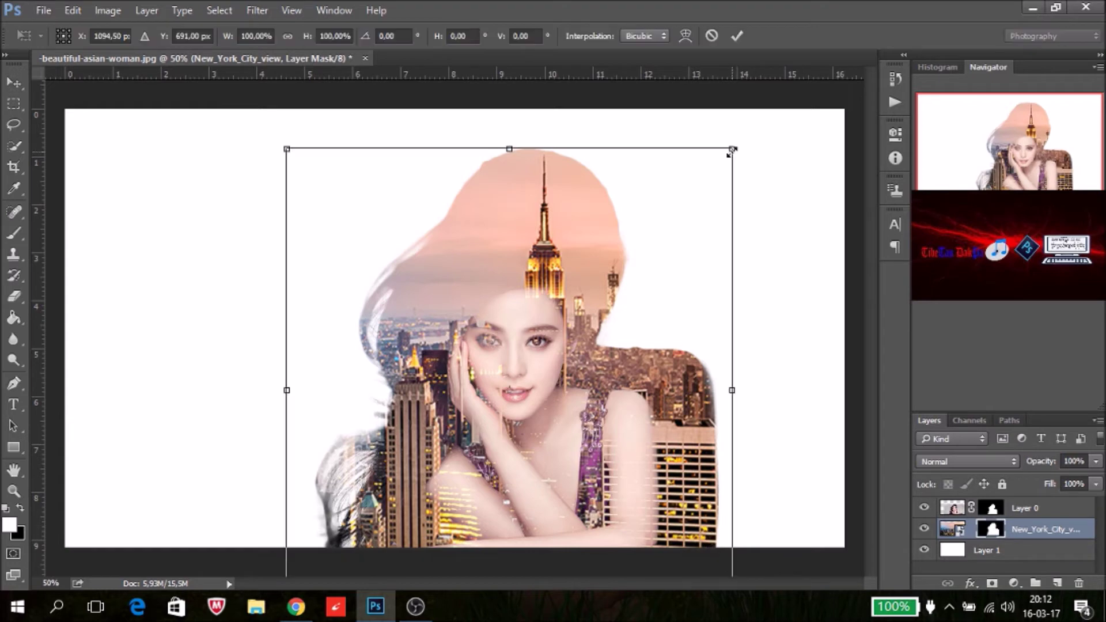
drag(732, 151, 922, 74)
drag(460, 247, 343, 247)
mouse_move(452, 95)
mouse_down()
mouse_move(467, 52)
mouse_move(465, 118)
mouse_up()
mouse_move(749, 400)
mouse_down()
mouse_move(793, 412)
mouse_move(774, 410)
mouse_up()
drag(717, 281, 722, 293)
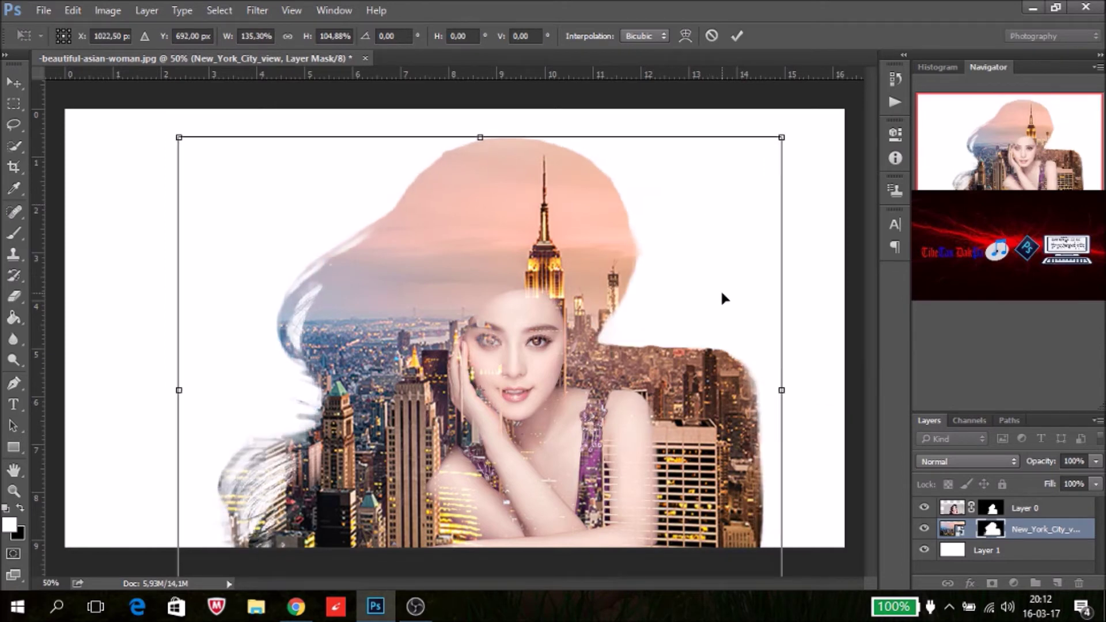
click(741, 34)
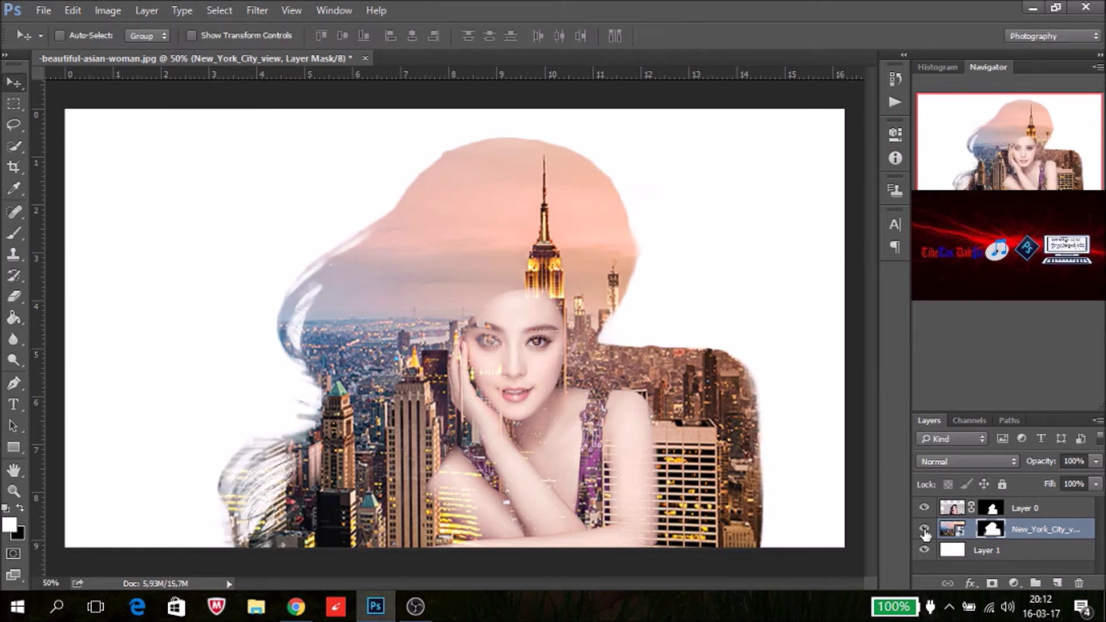
Duplicate Layer 0, set the copy's blend mode to Normal, and fill its mask black.
click(1014, 509)
key(ctrl+j)
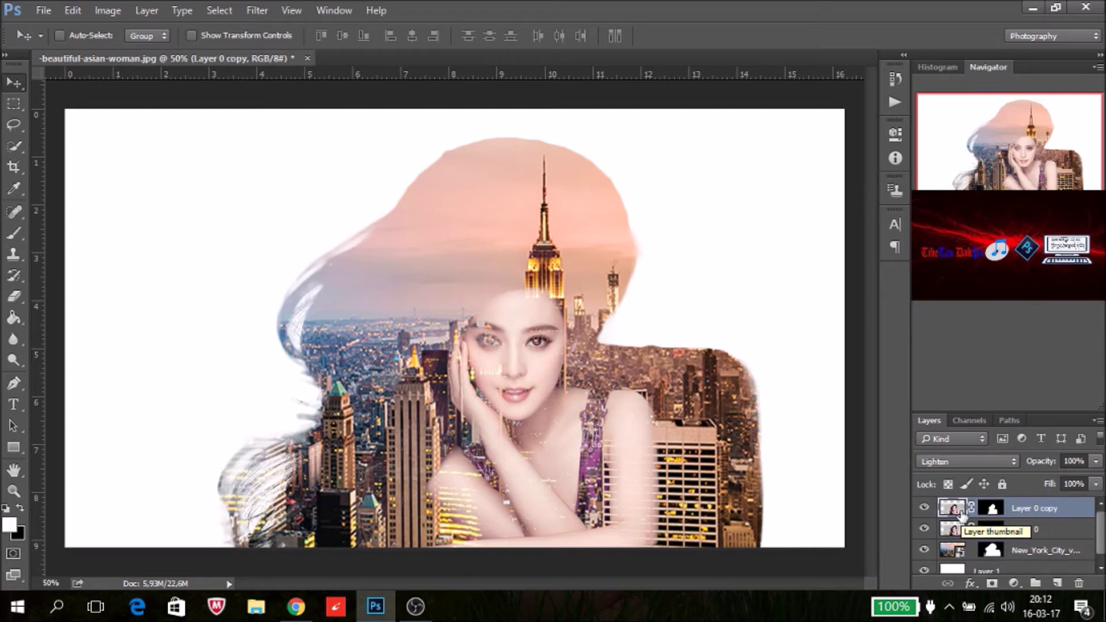
click(1015, 462)
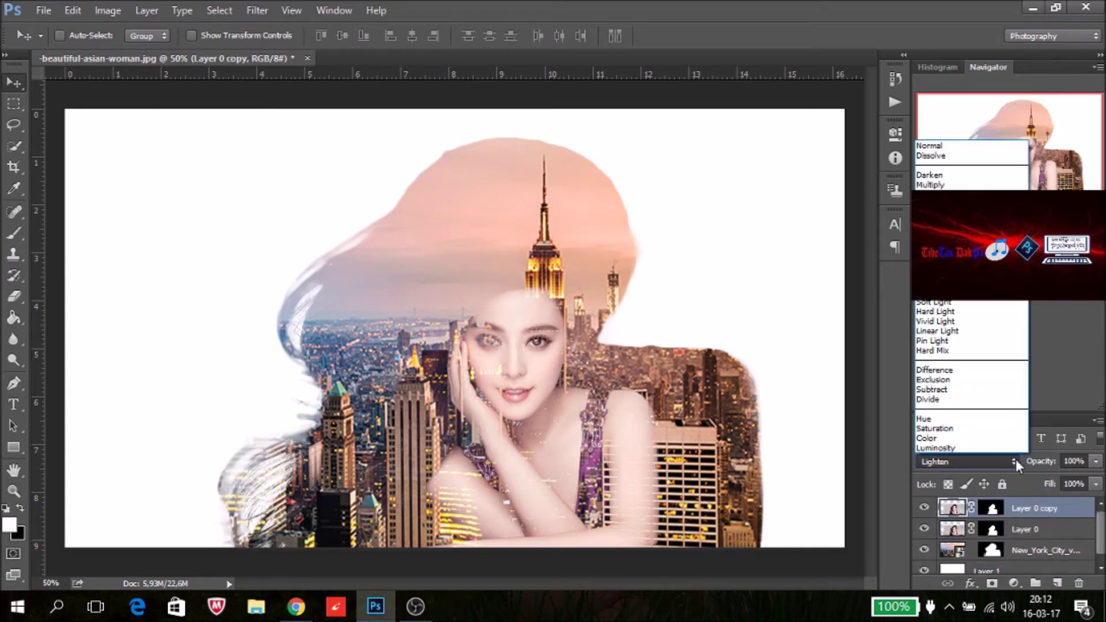
click(928, 147)
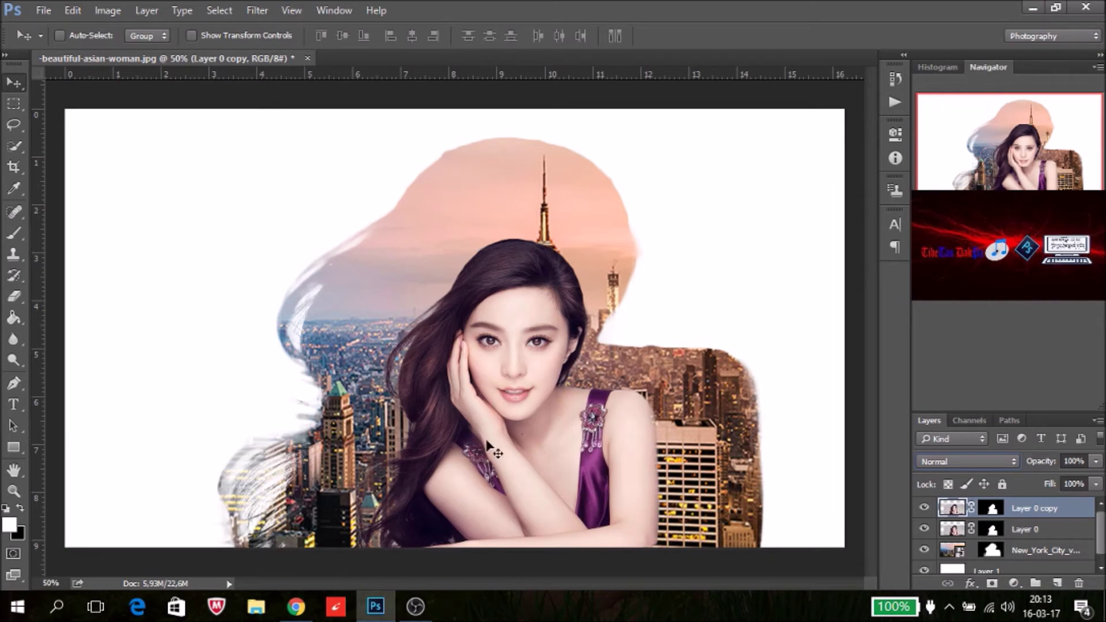
click(998, 515)
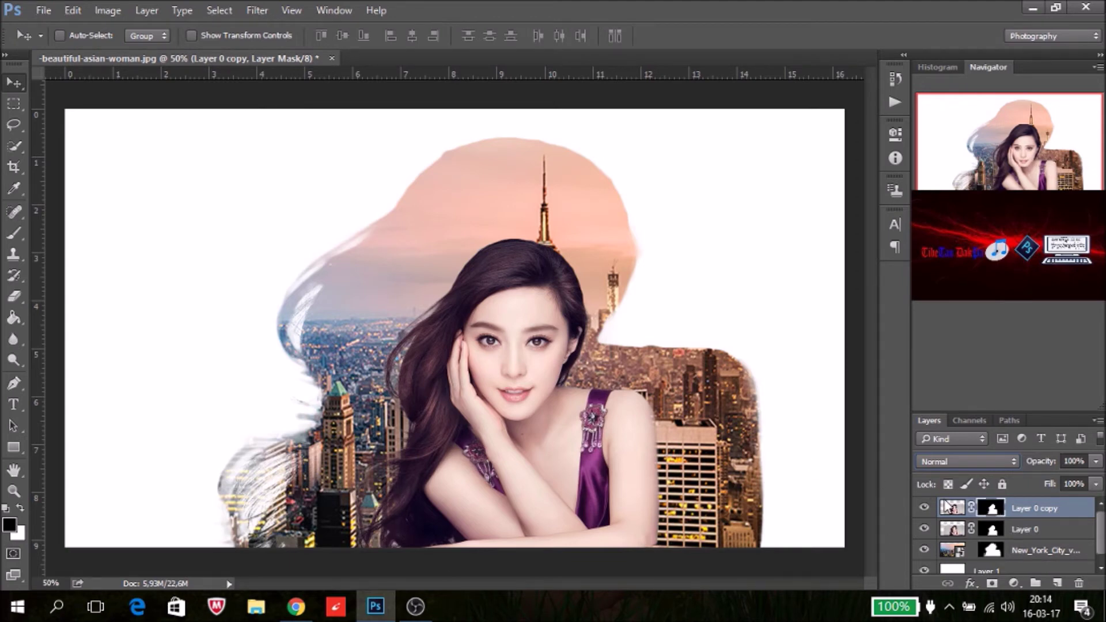
key(alt+BackSpace)
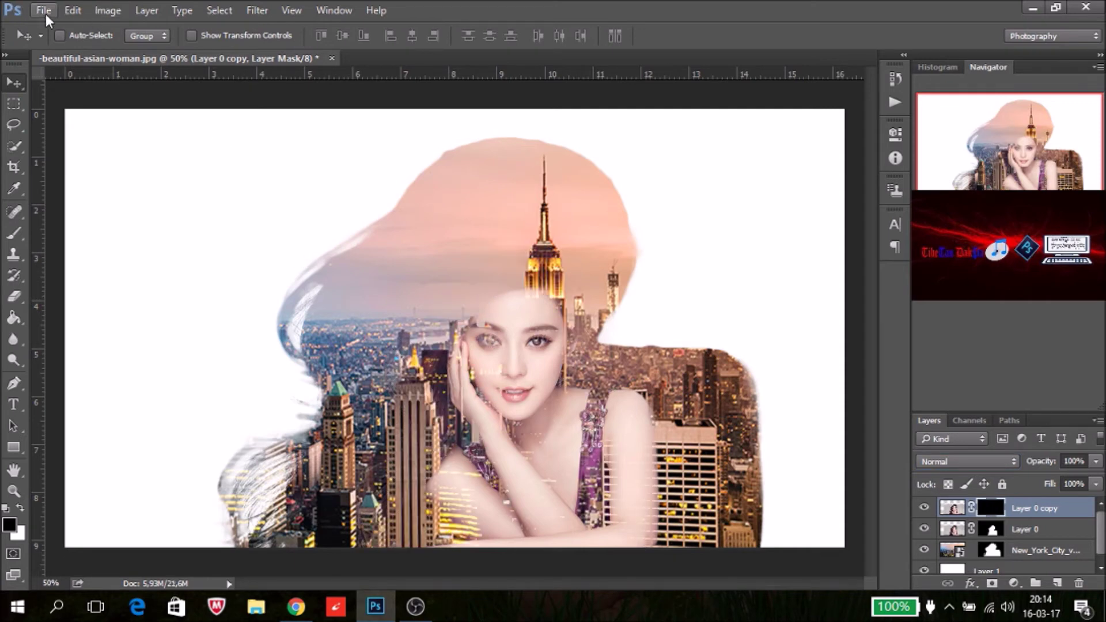
With a smaller brush, zoom in and paint the woman's face back in on the copy's mask.
click(13, 233)
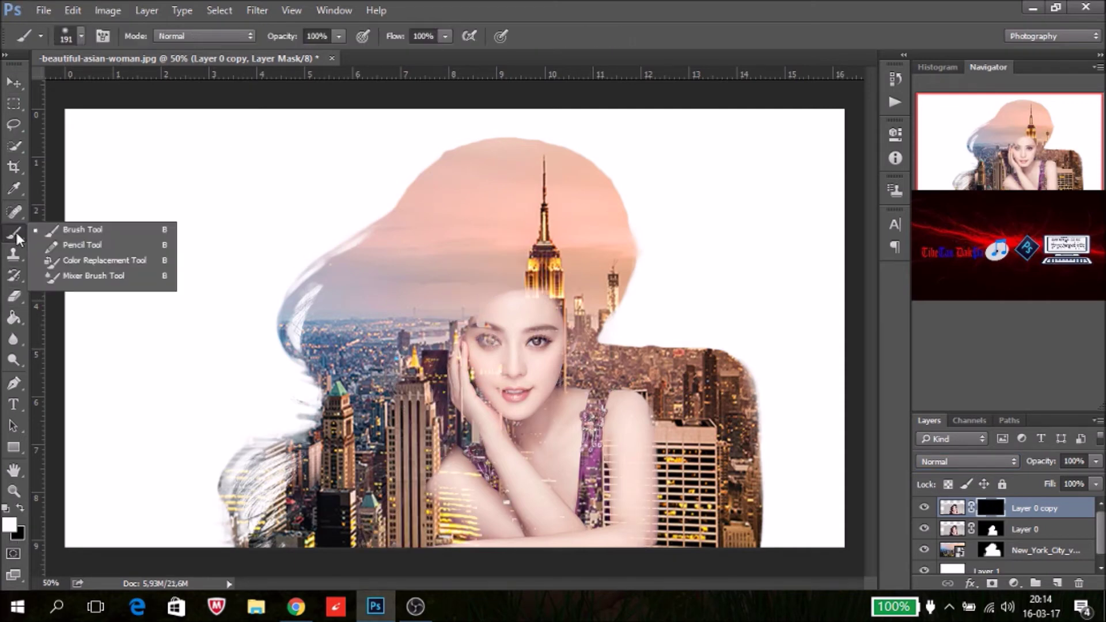
click(81, 35)
drag(149, 86, 147, 86)
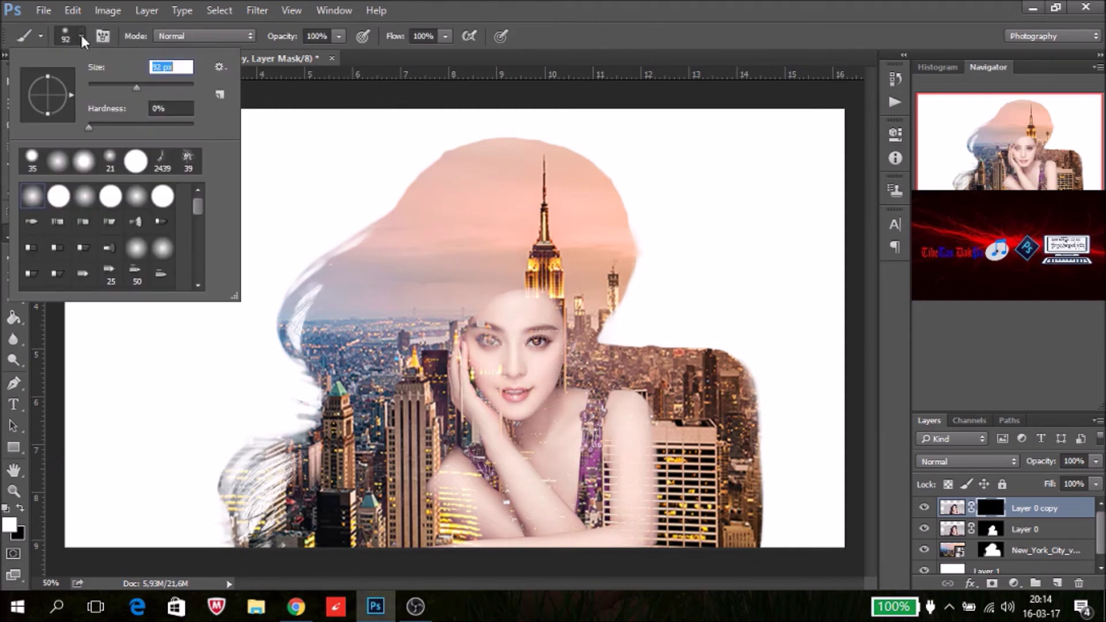
key(Return)
key(ctrl+plus)
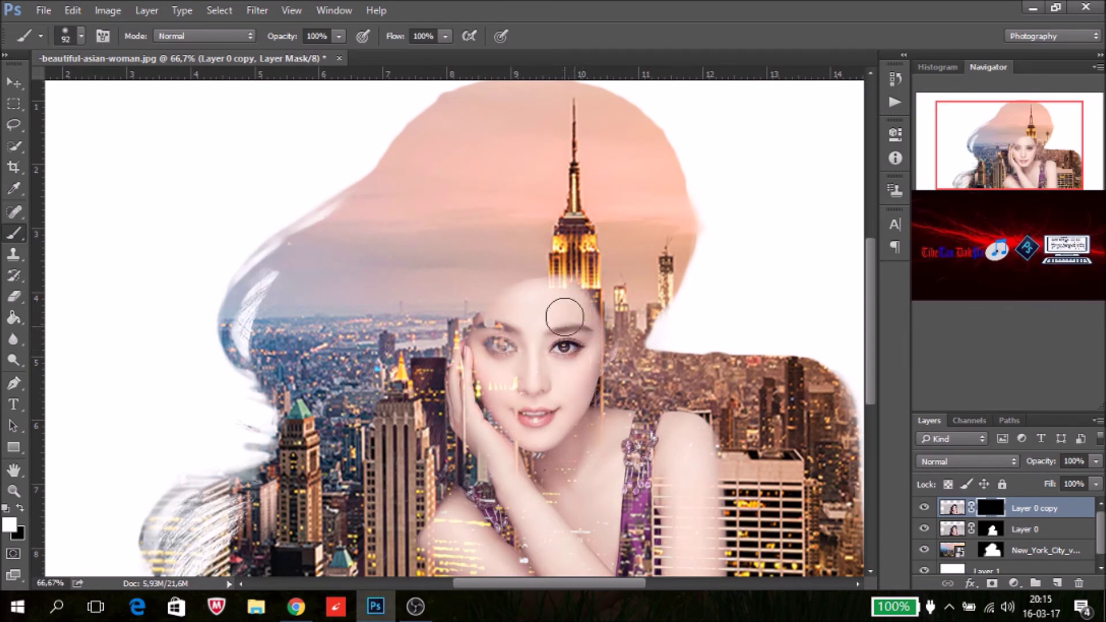
drag(567, 318, 574, 321)
drag(867, 389, 868, 390)
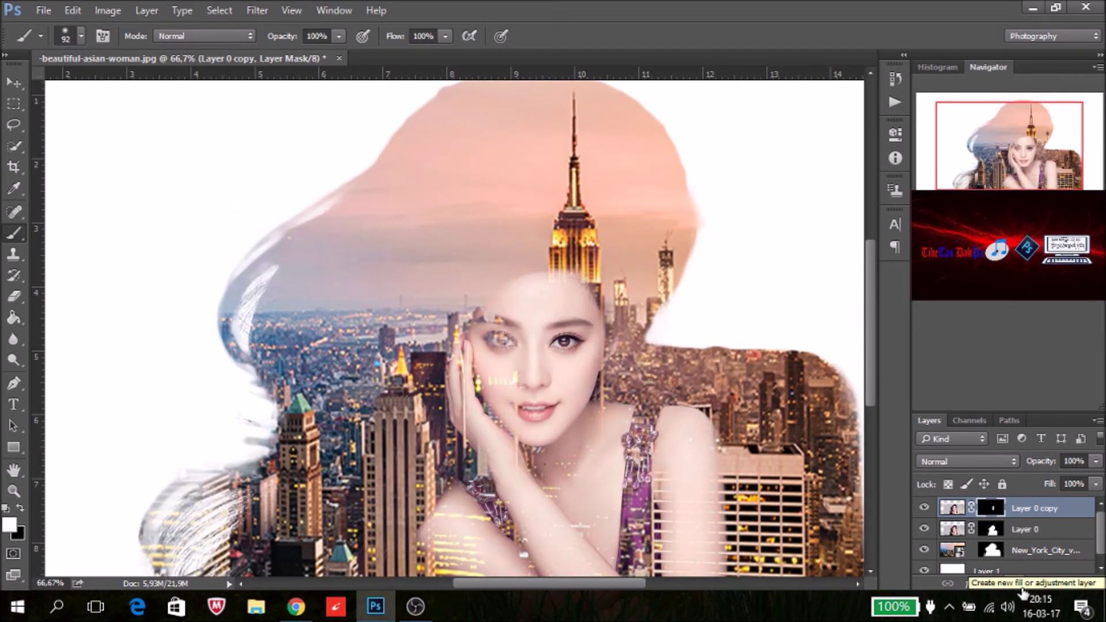
Add a Curves adjustment layer and shape an S-curve on the RGB channel.
click(1021, 588)
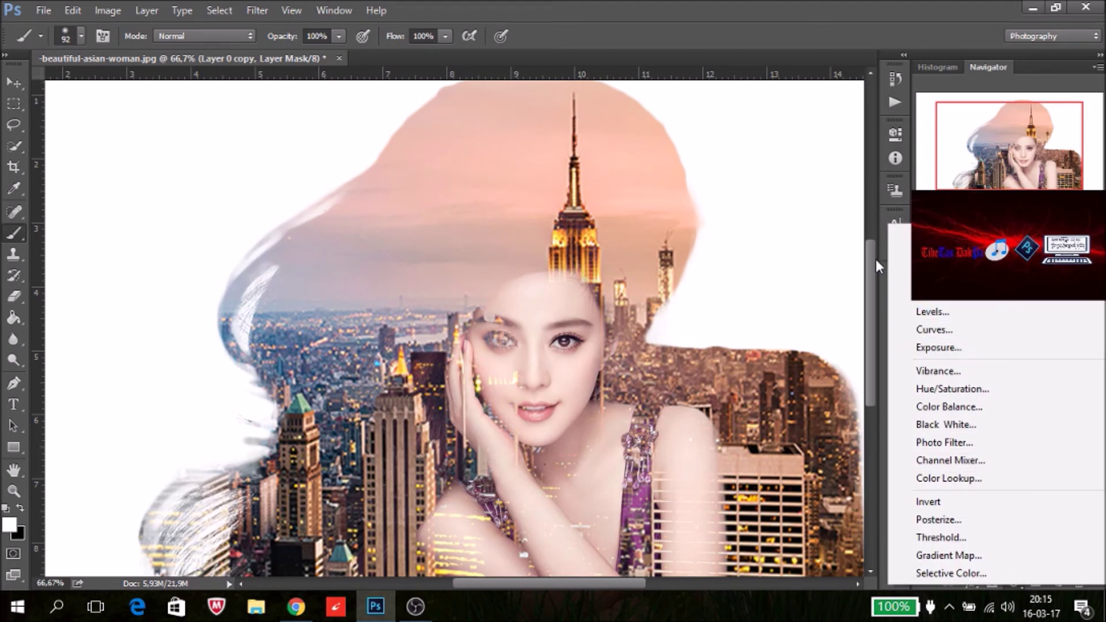
click(873, 257)
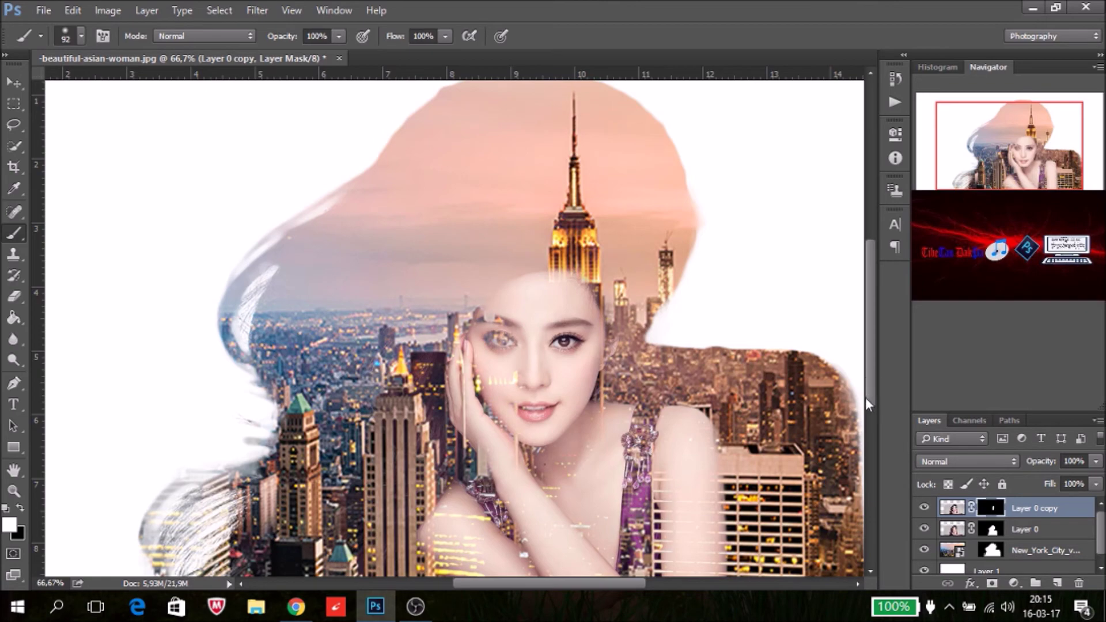
click(1014, 583)
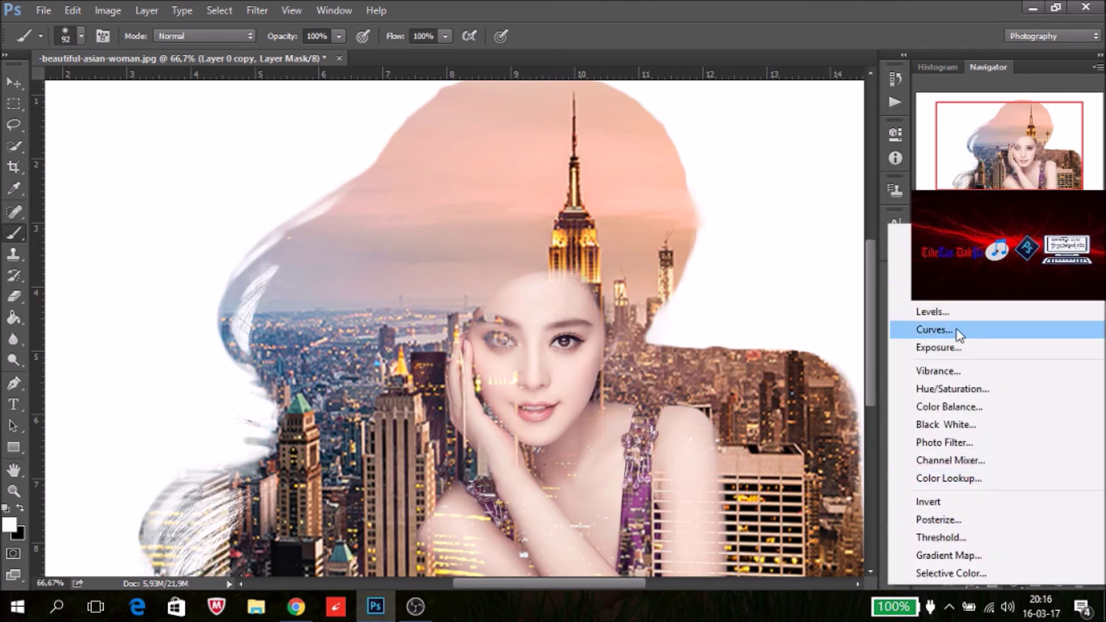
click(957, 332)
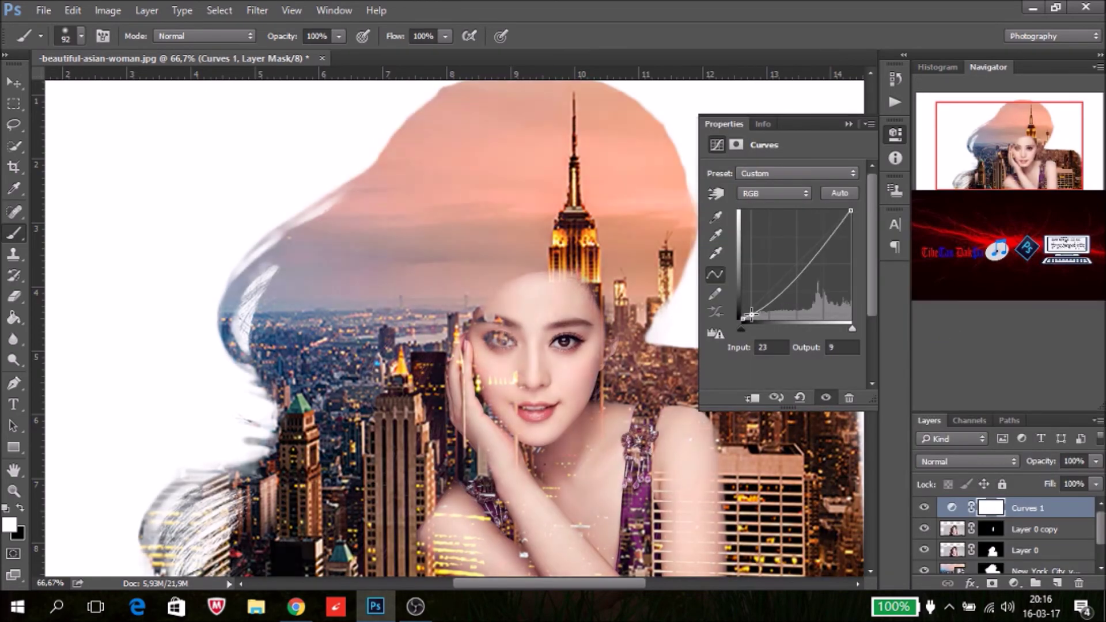
drag(797, 267, 809, 266)
drag(809, 265, 803, 259)
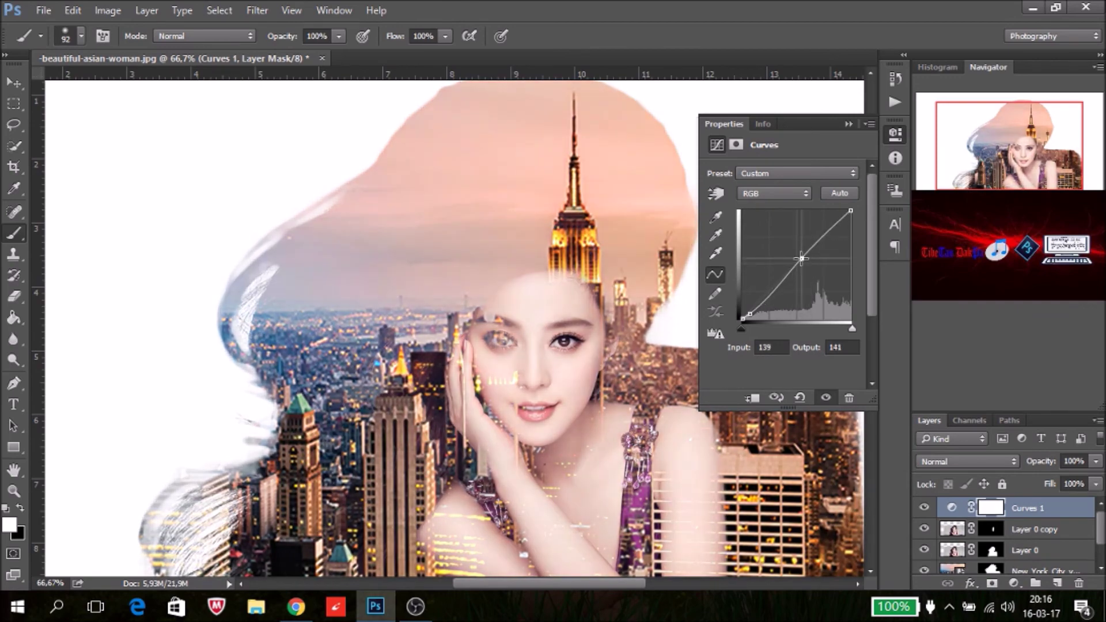
drag(751, 315, 752, 320)
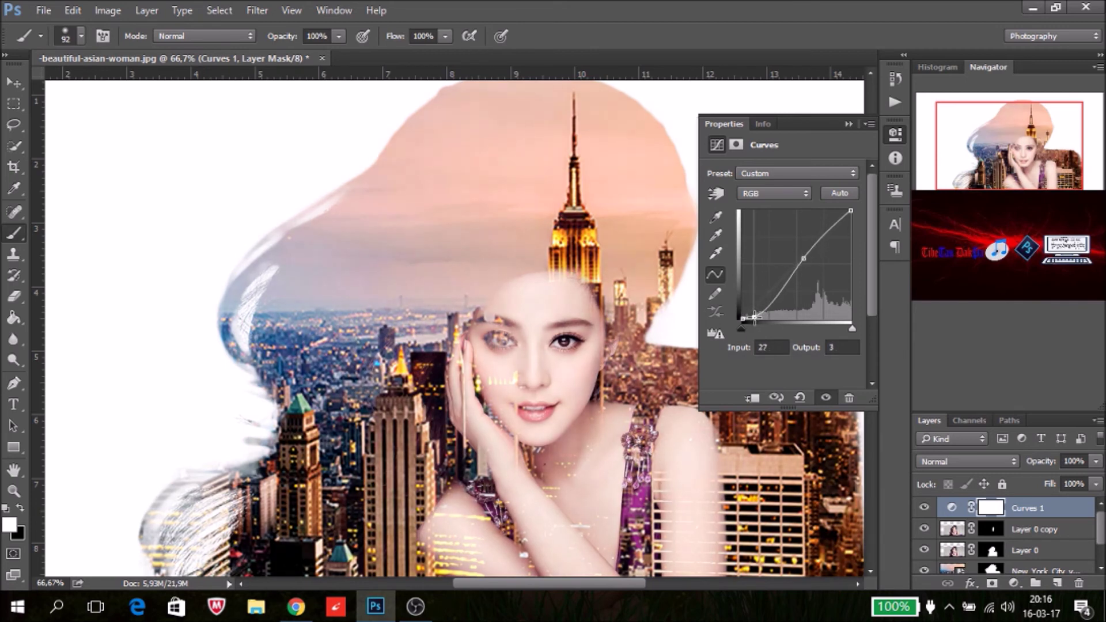
Lower the Blue channel's midtone point slightly to warm the image.
click(775, 194)
click(754, 234)
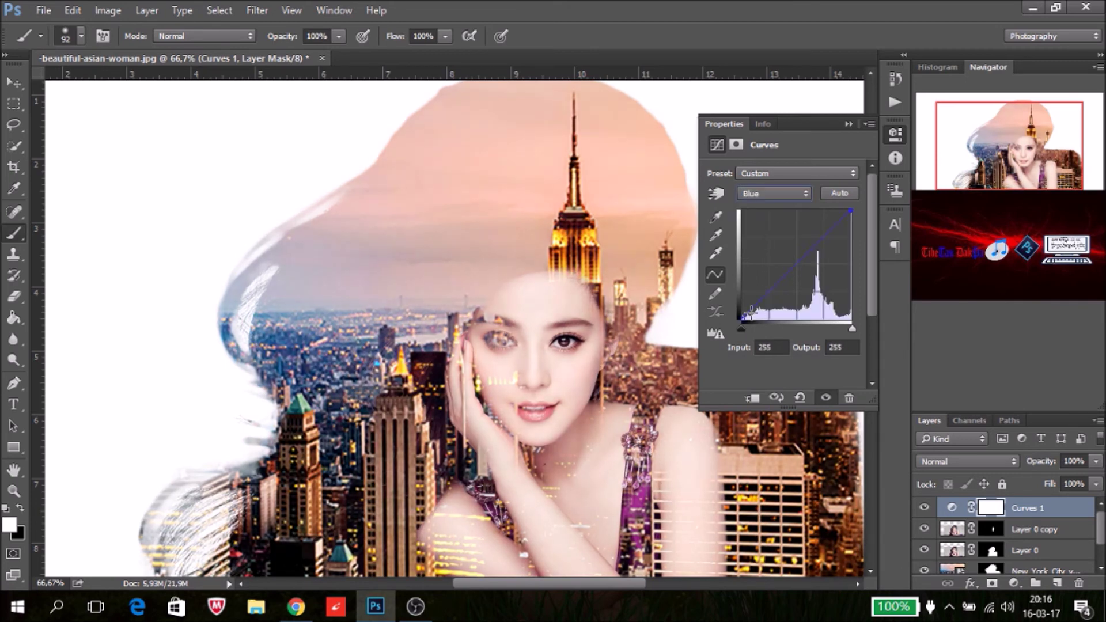
click(802, 266)
drag(801, 266, 798, 265)
click(844, 124)
key(ctrl+minus)
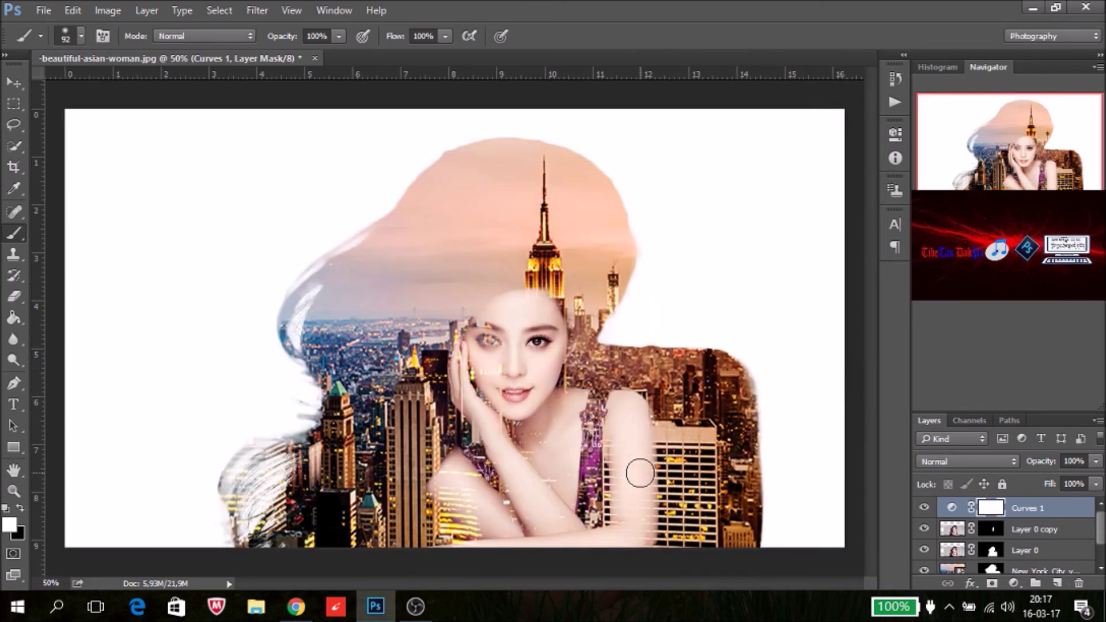
Add a Black & White 1 layer above Curves 1, drag down its Reds and Yellows, and hide it.
click(1014, 583)
click(933, 429)
drag(779, 233, 775, 266)
click(849, 124)
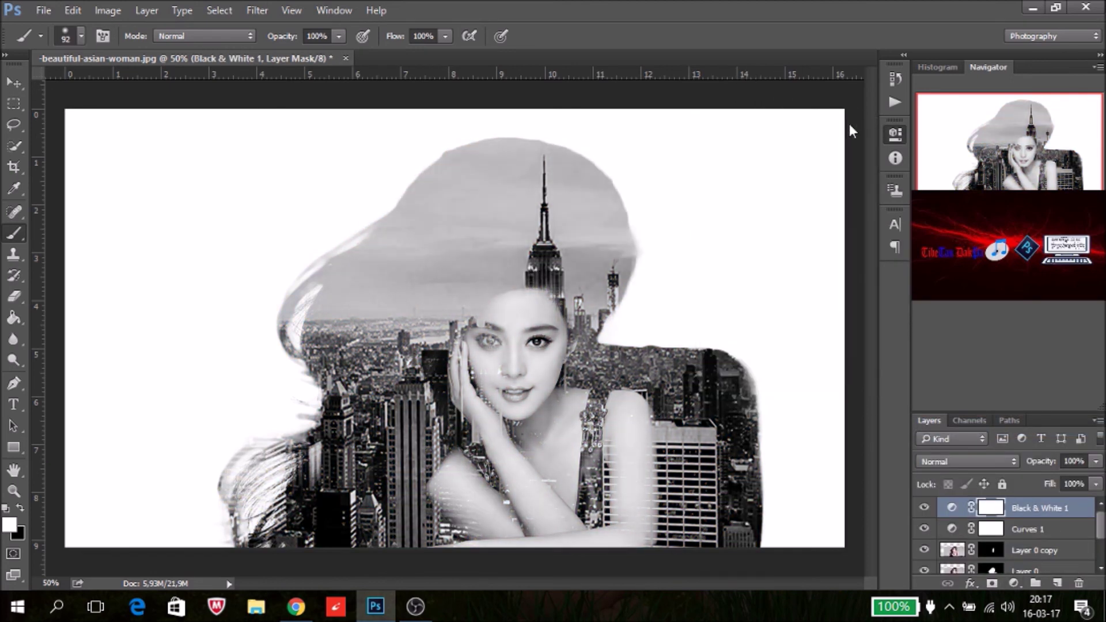
click(924, 508)
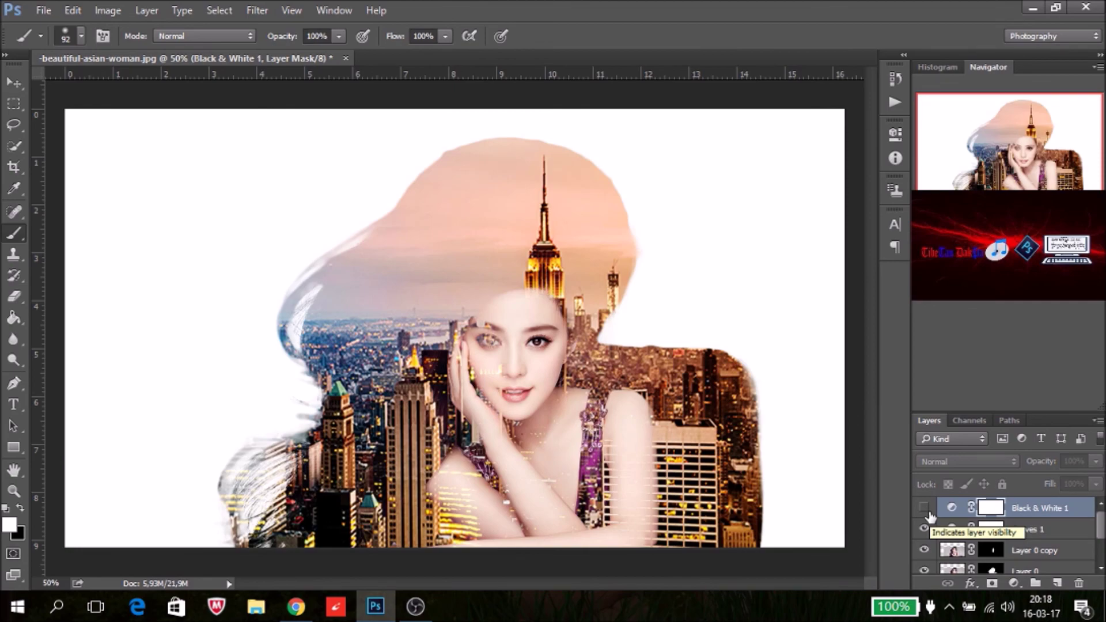
click(415, 606)
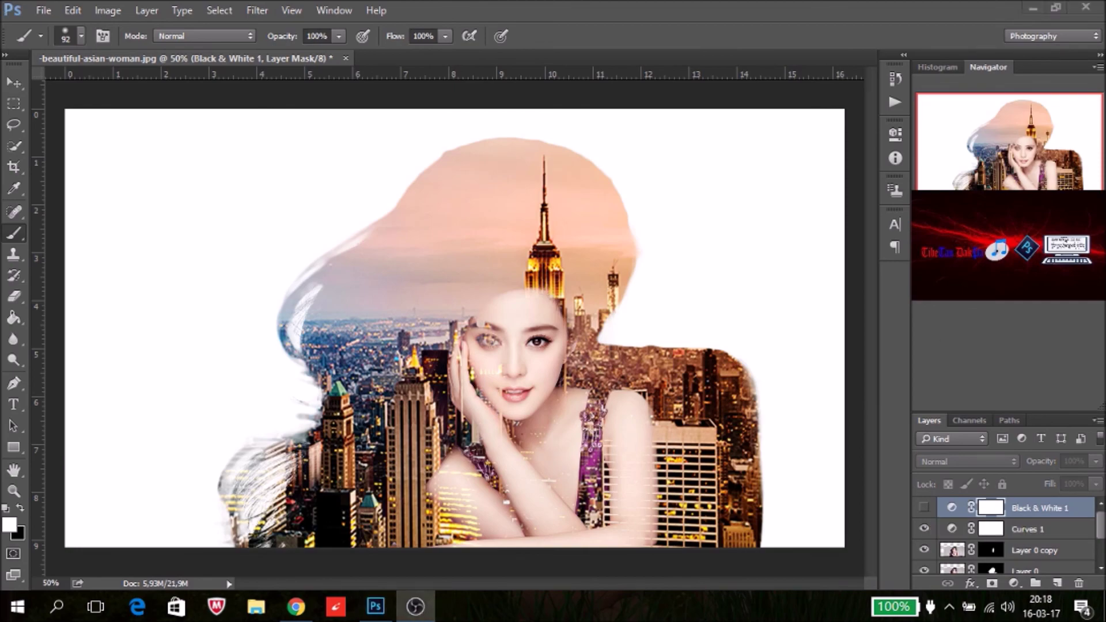